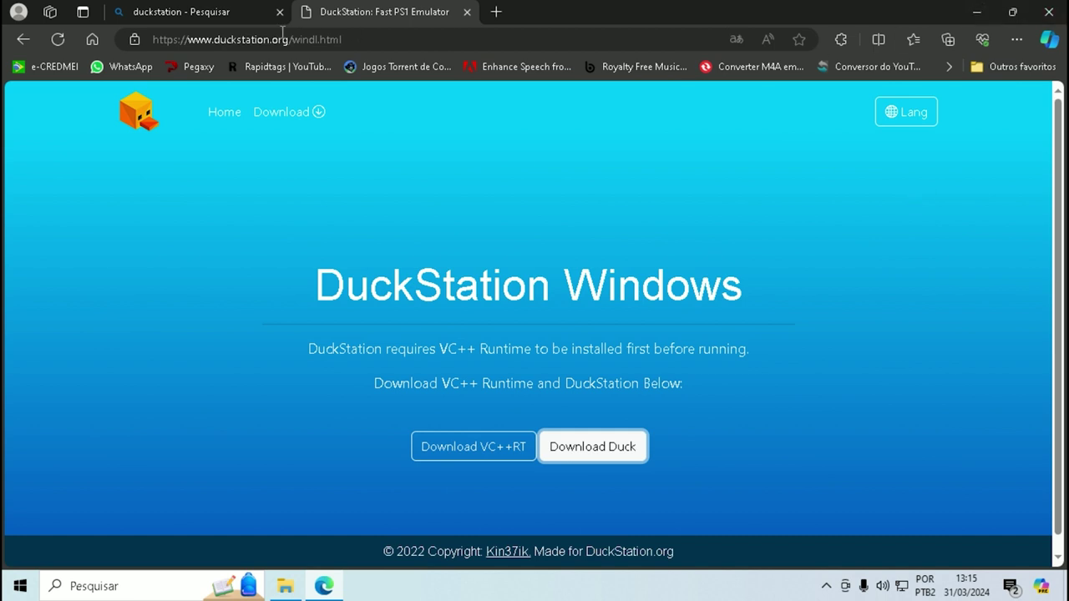
Return to the DuckStation home page, open its Windows download page, and clear the browser from view.
left_click(23, 39)
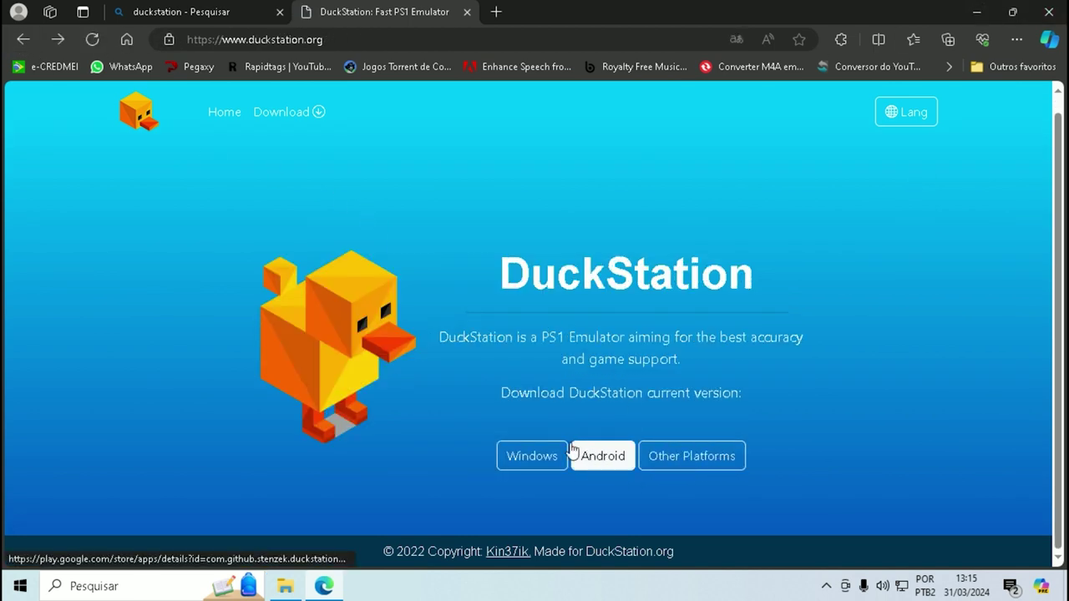
left_click(522, 458)
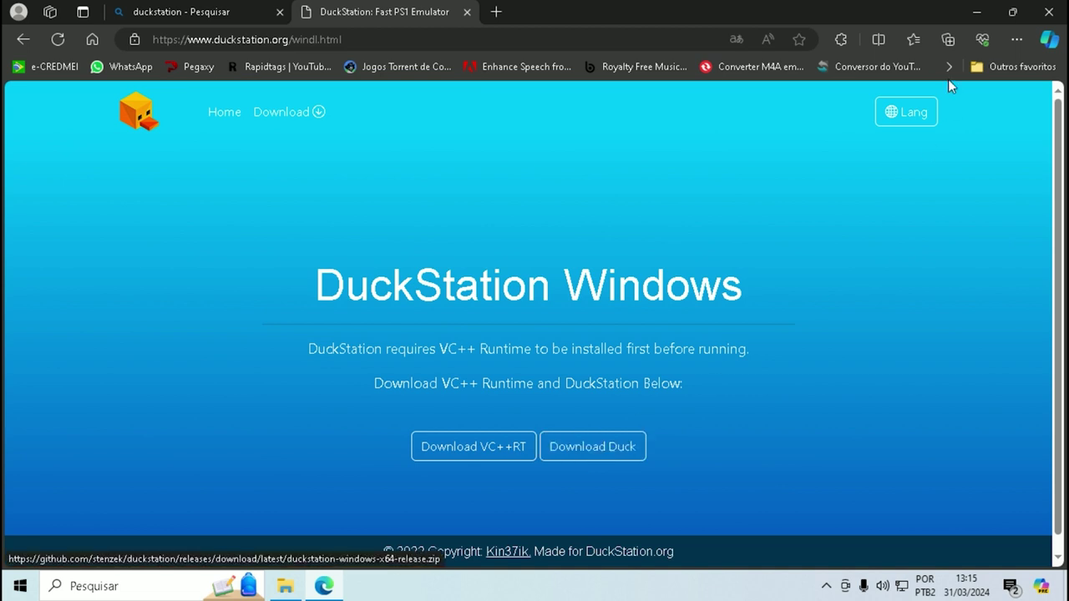
left_click(976, 18)
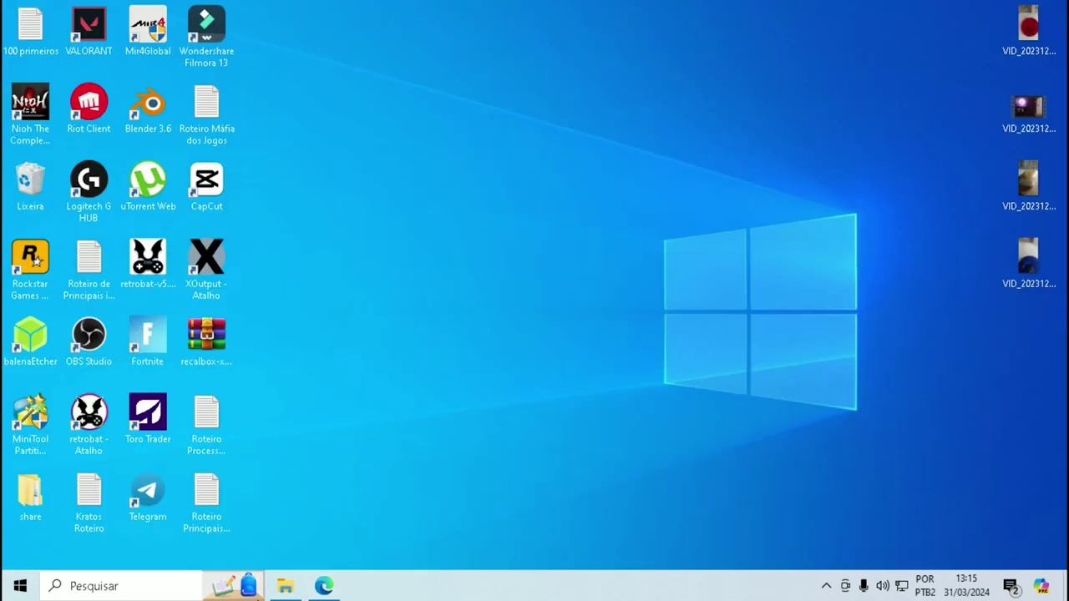
Launch duckstation-qt-x64-ReleaseLTCG from the extracted duckstation-windows-x64-release folder in Downloads.
left_click(288, 587)
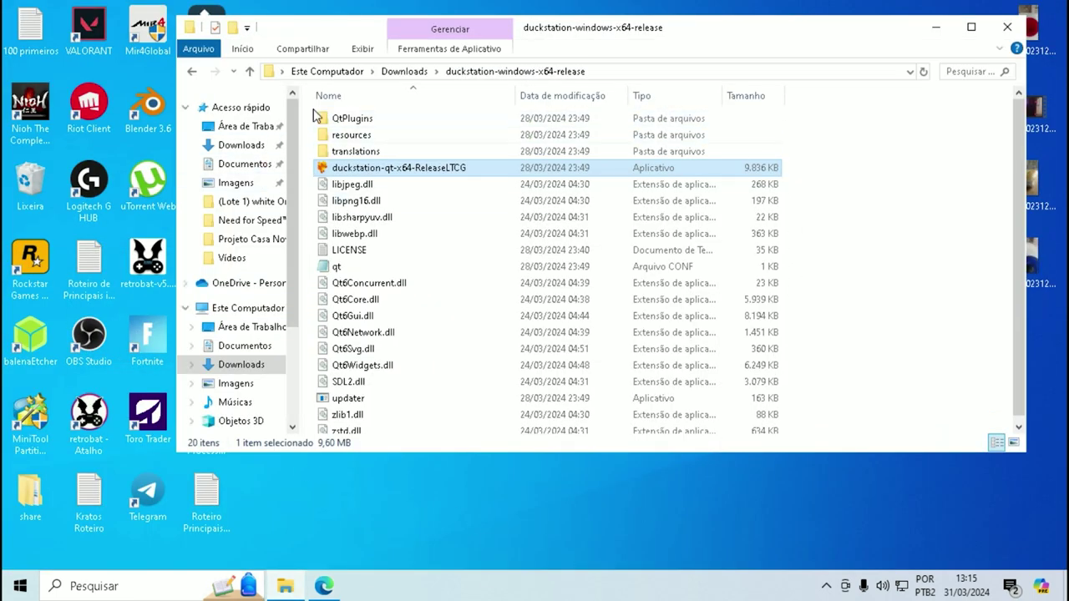
left_click(239, 147)
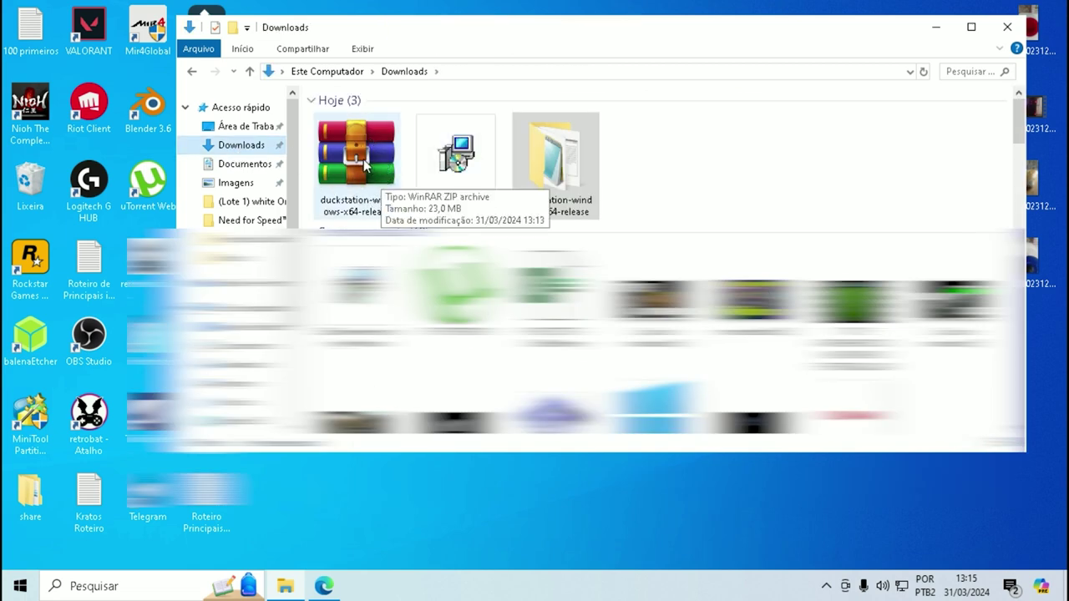
left_click(384, 175)
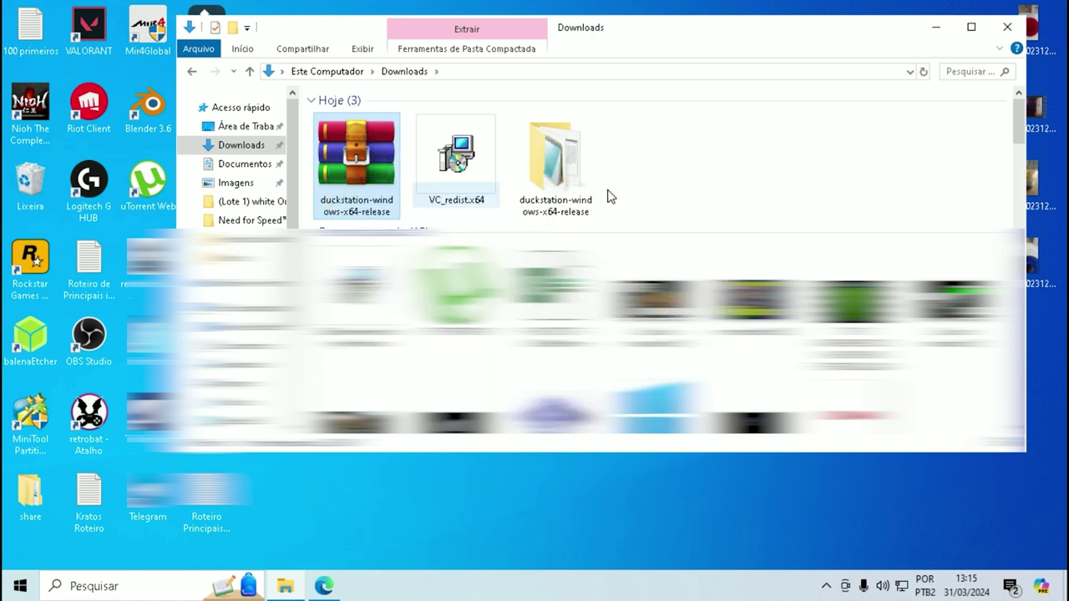
left_click(558, 171)
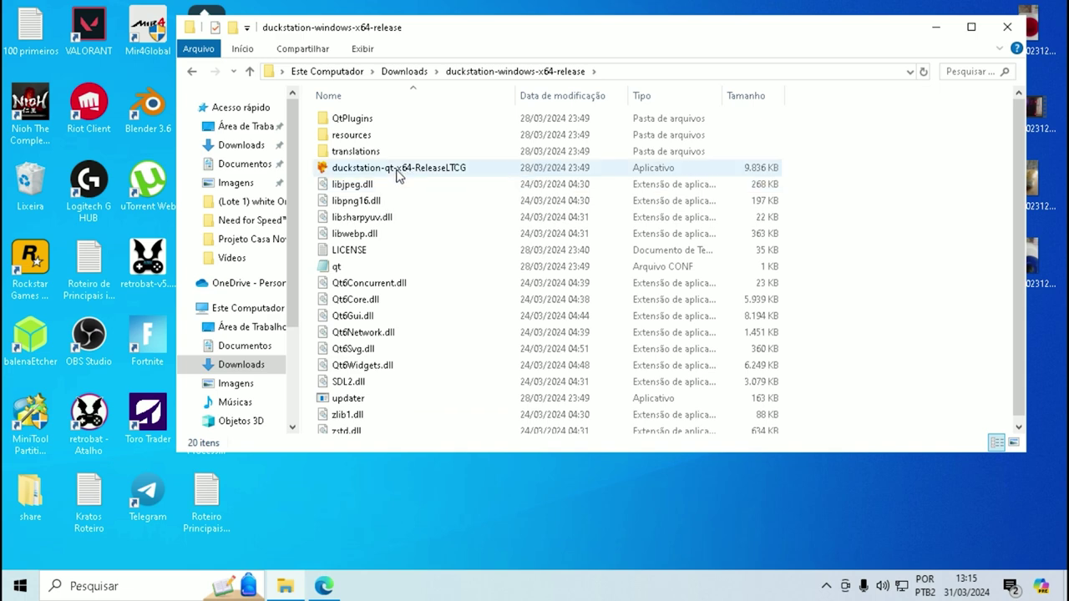
double_click(400, 171)
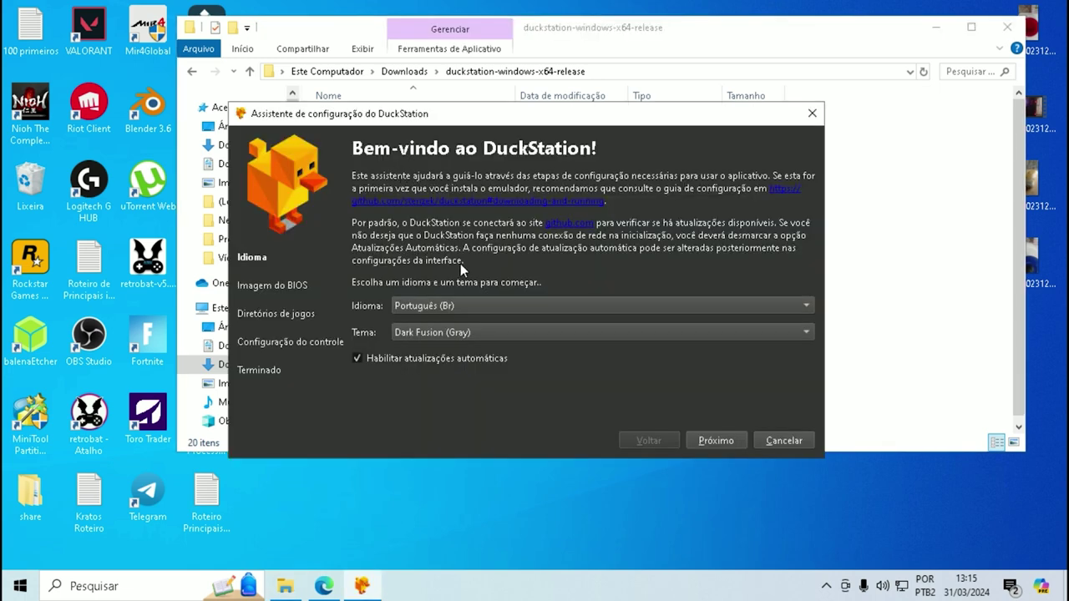
Set the setup wizard's theme to Dark Ruby and continue to the BIOS image page.
left_click(440, 332)
left_click(440, 332)
left_click(441, 333)
left_click(441, 332)
left_click(441, 332)
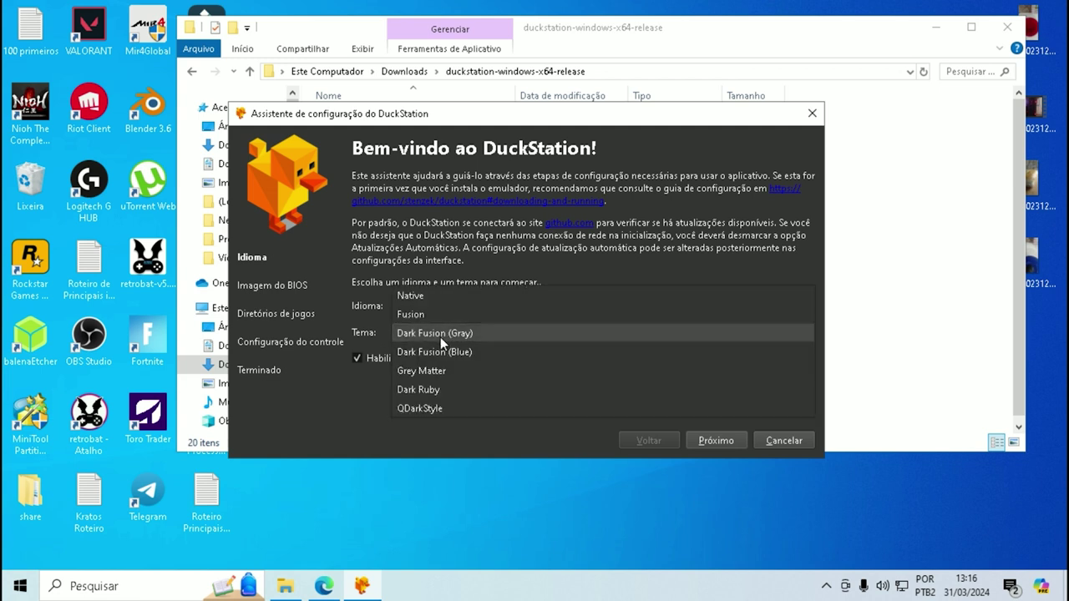
left_click(431, 393)
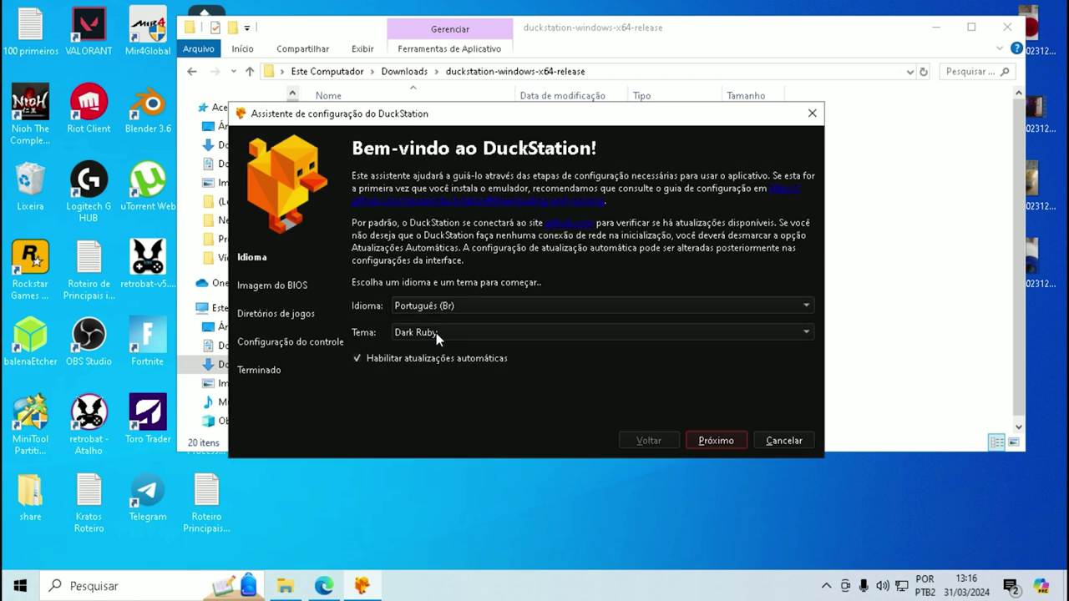
left_click(725, 441)
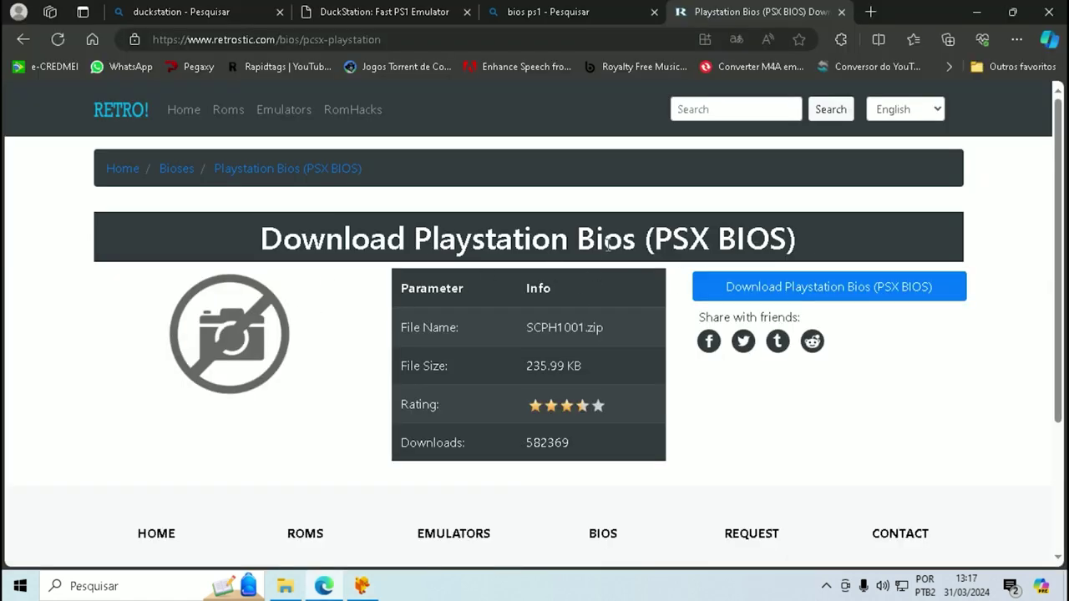
Download the PlayStation BIOS archive SCPH1001.zip, extract it to its own folder in Downloads, and open that folder.
left_click(791, 290)
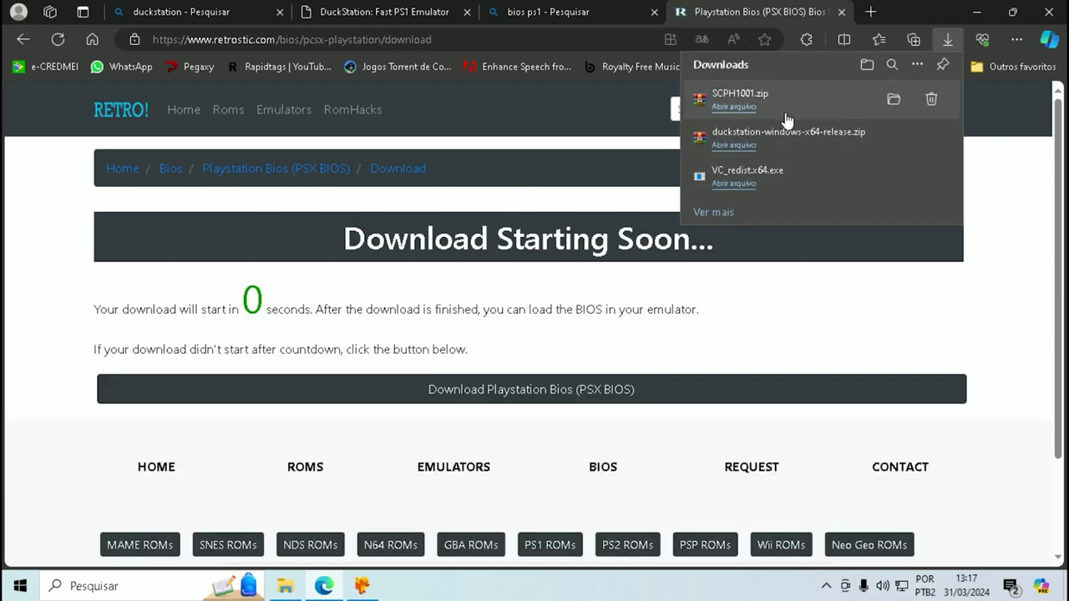
left_click(285, 586)
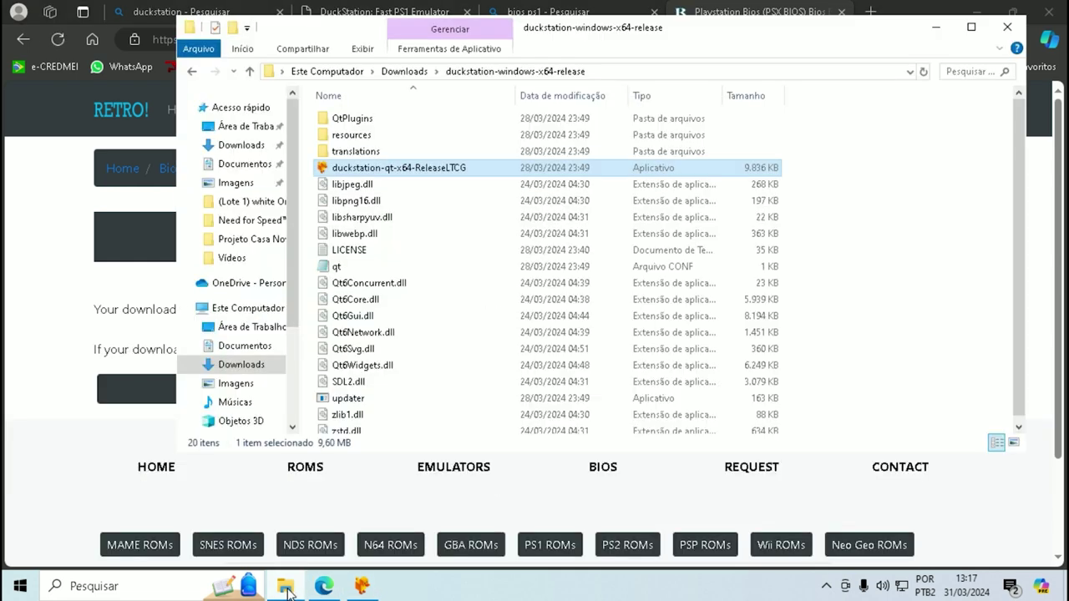
left_click(240, 145)
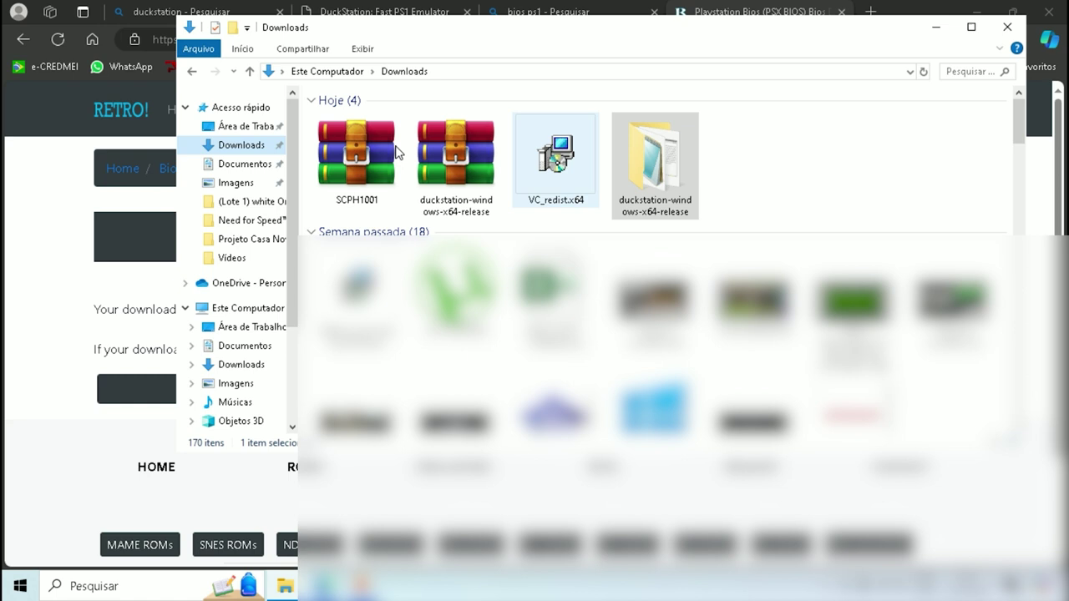
left_click(367, 180)
right_click(370, 178)
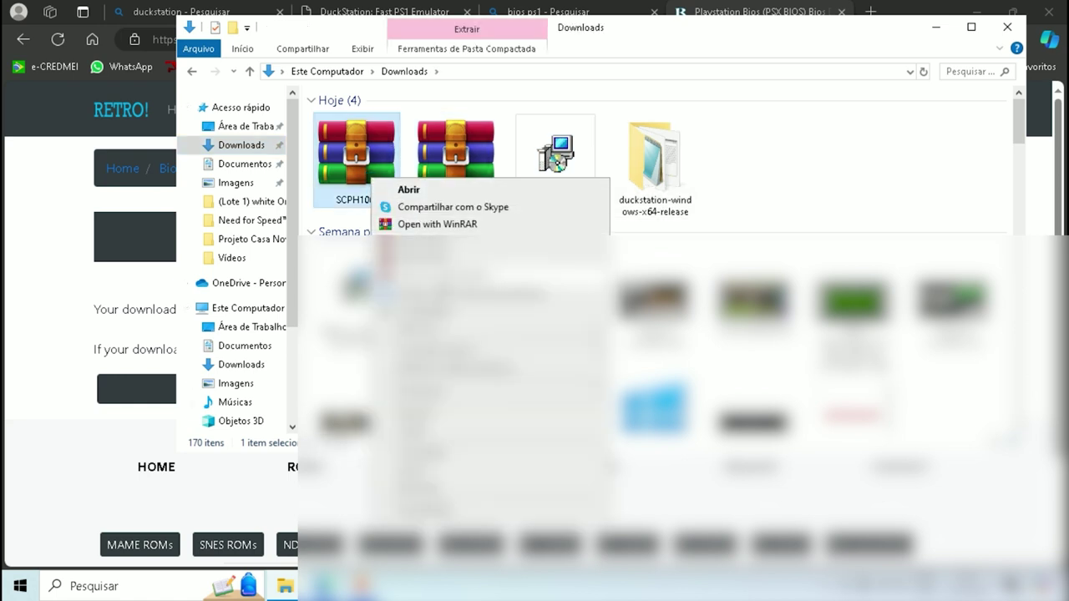
left_click(434, 275)
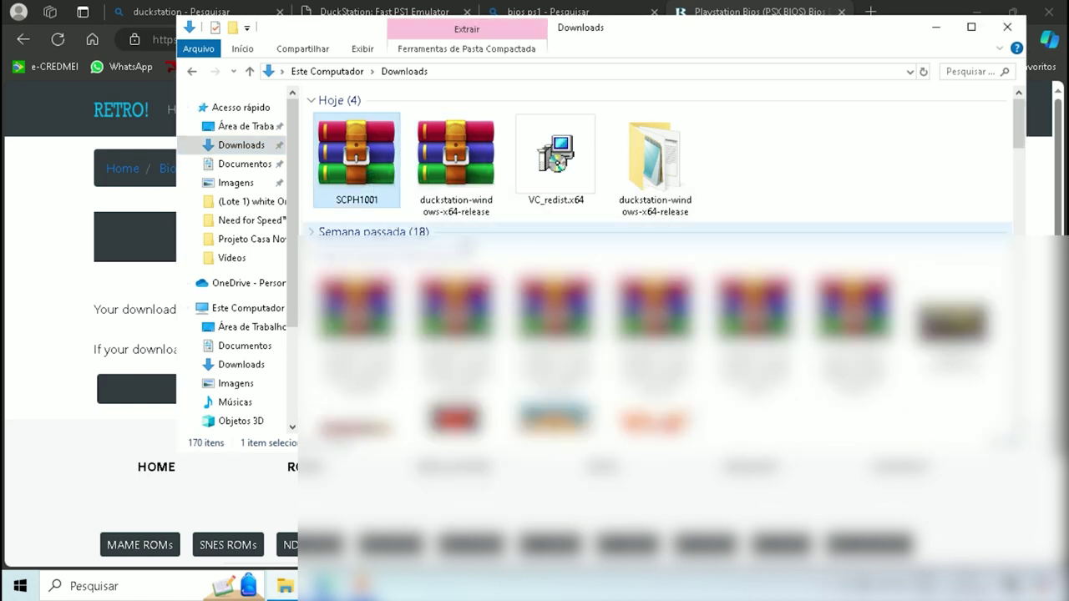
left_click(359, 253)
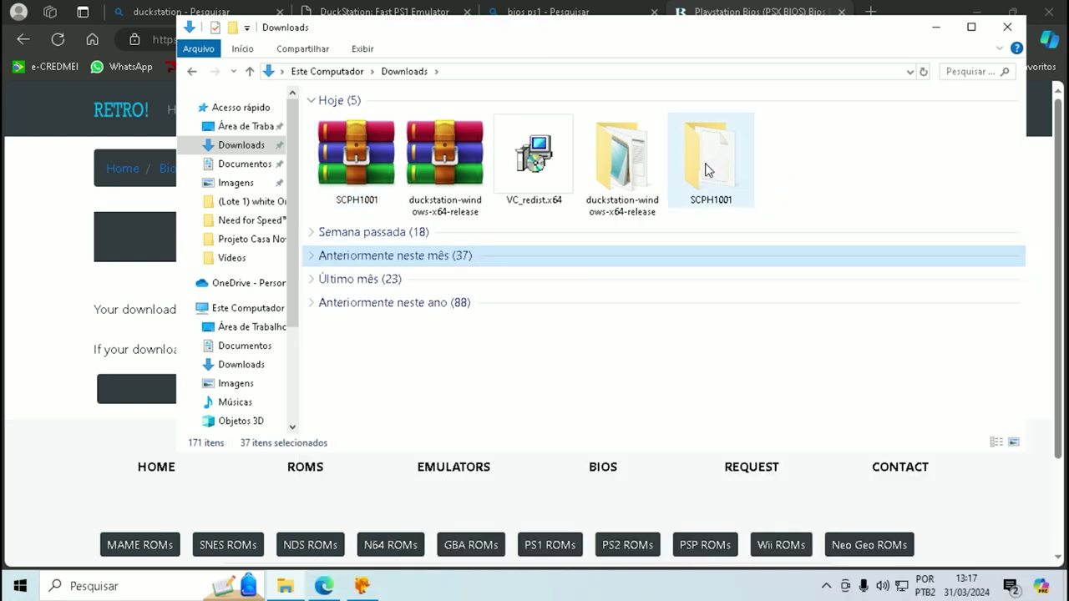
double_click(710, 167)
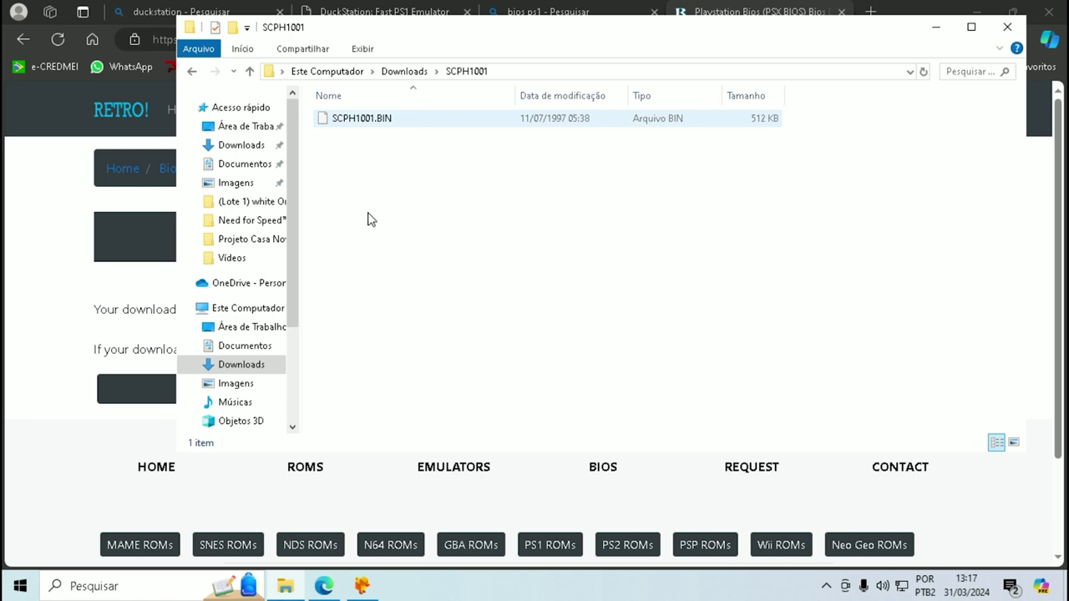
Choose the SCPH1001 folder in Downloads as the BIOS directory and continue to the game directories page.
left_click(363, 589)
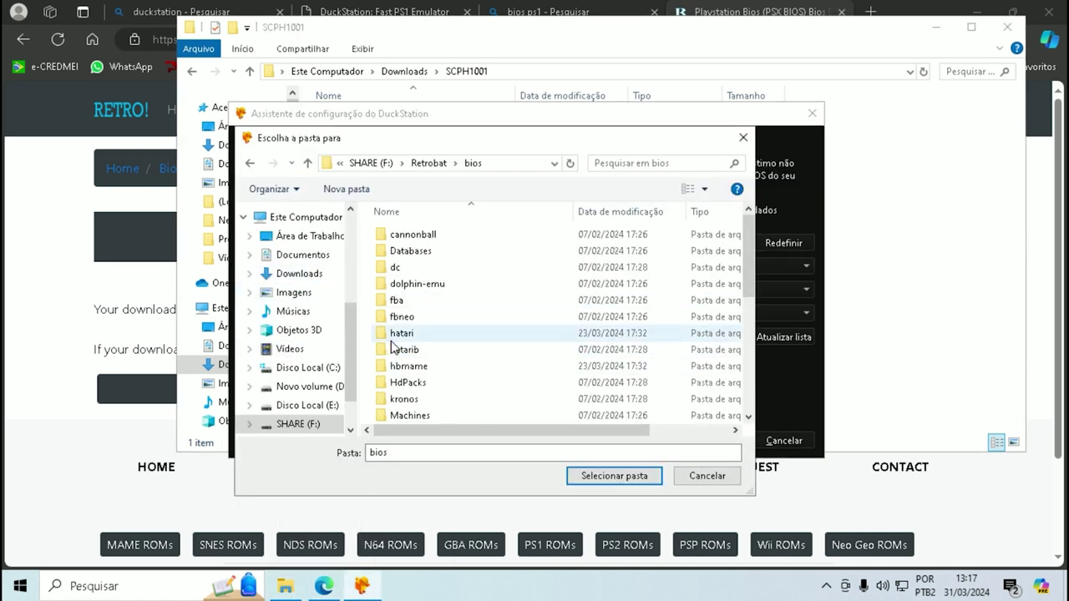
scroll(393, 345, "down", 4)
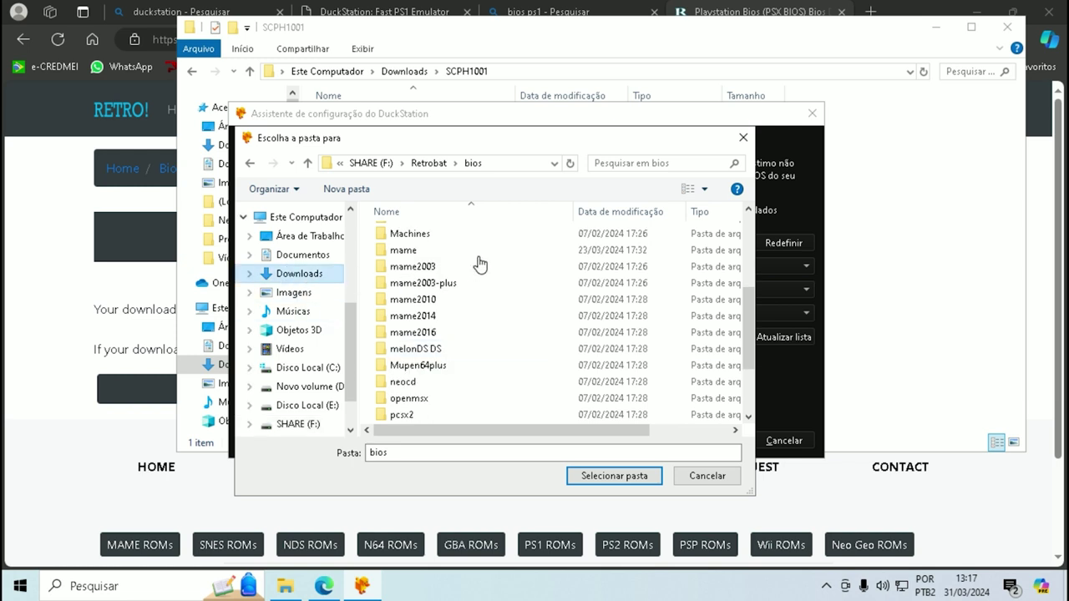
left_click(299, 274)
double_click(410, 281)
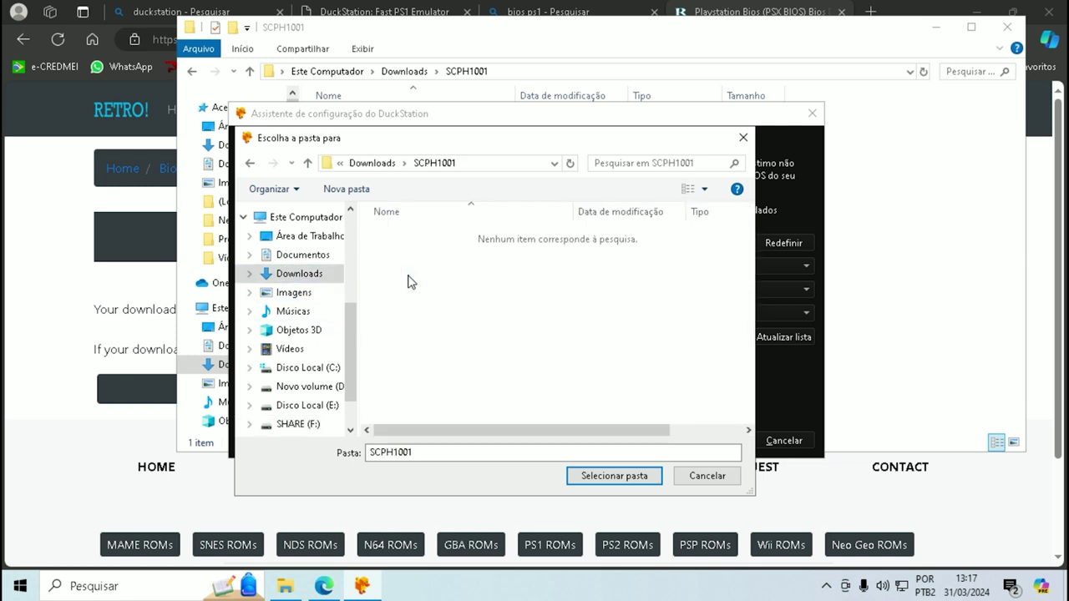
left_click(612, 476)
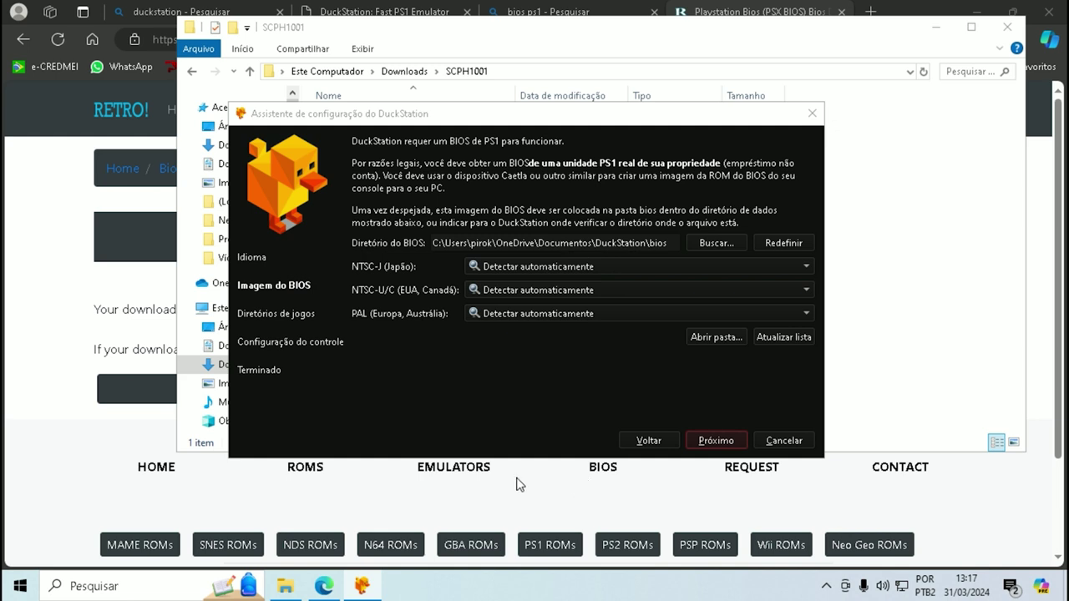
left_click(722, 439)
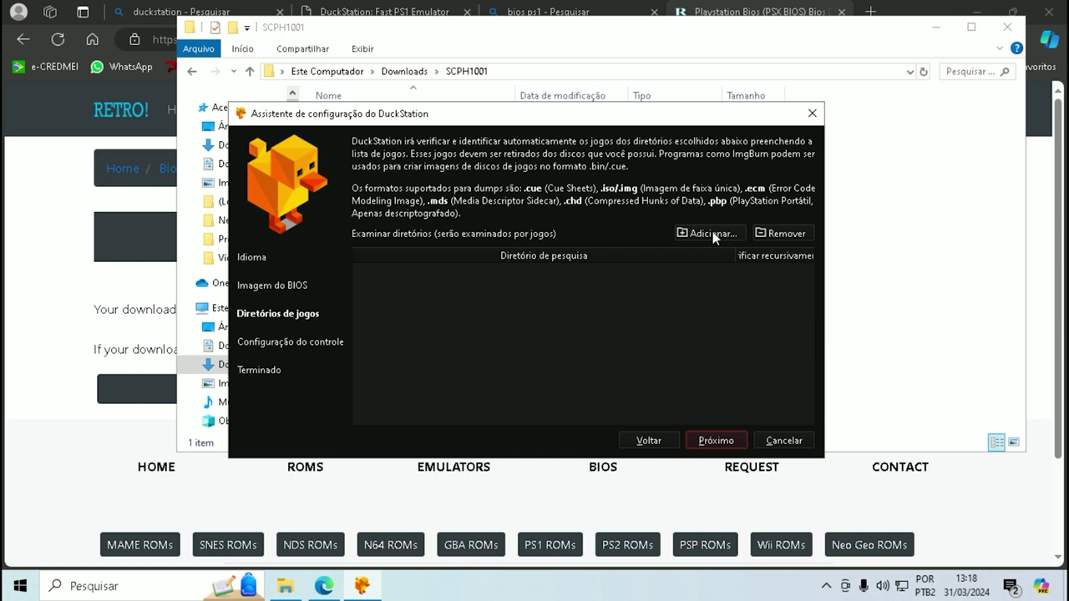
Add F:\Retrobat\roms\psx as a game search directory with recursive scanning of its subfolders.
left_click(712, 233)
scroll(309, 326, "down", 4)
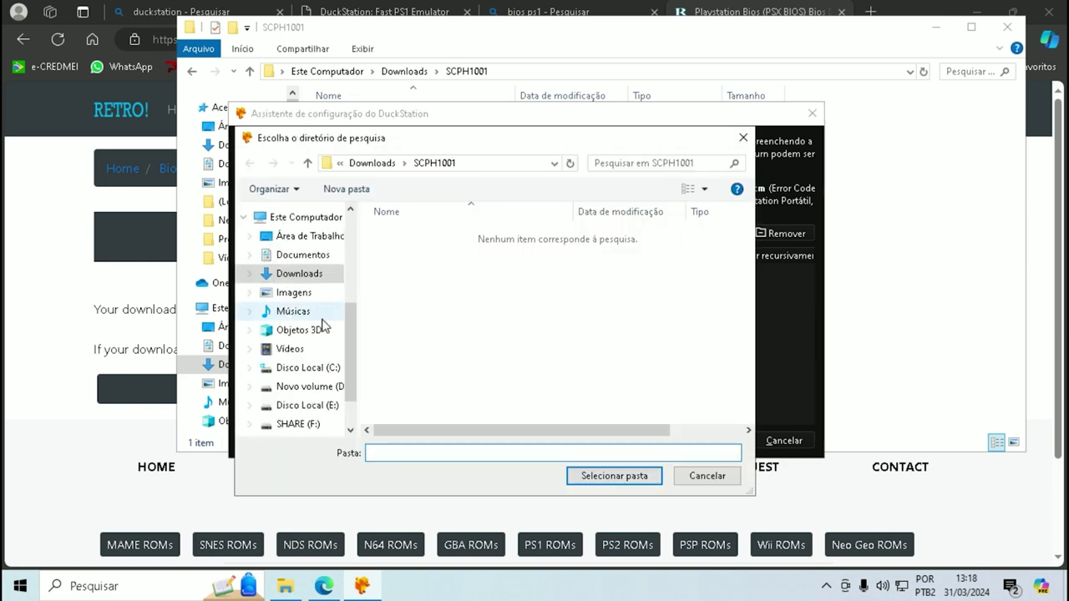
left_click(314, 387)
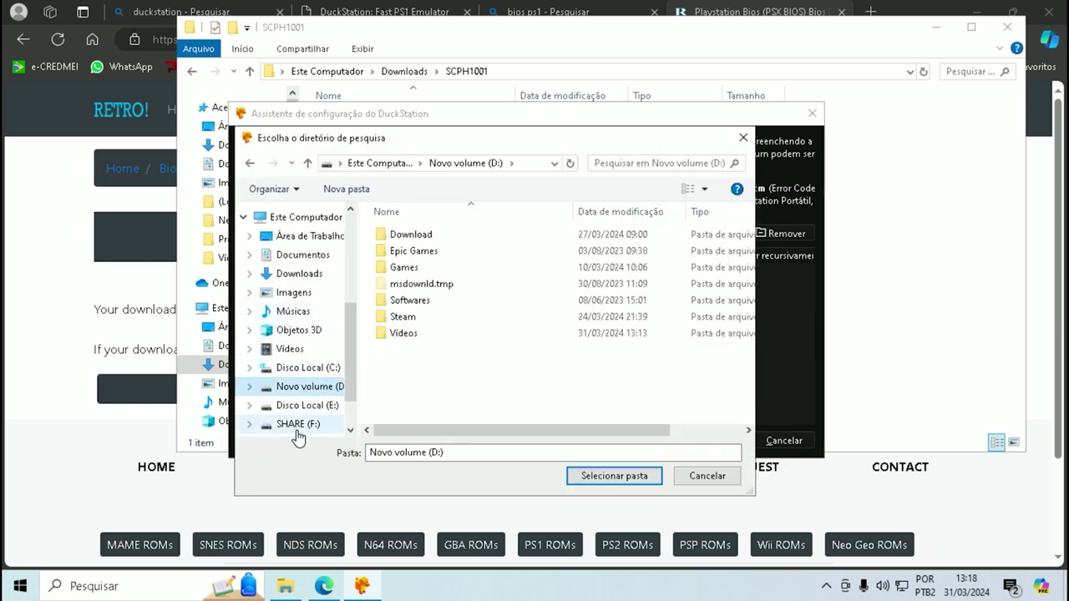
left_click(297, 426)
double_click(437, 251)
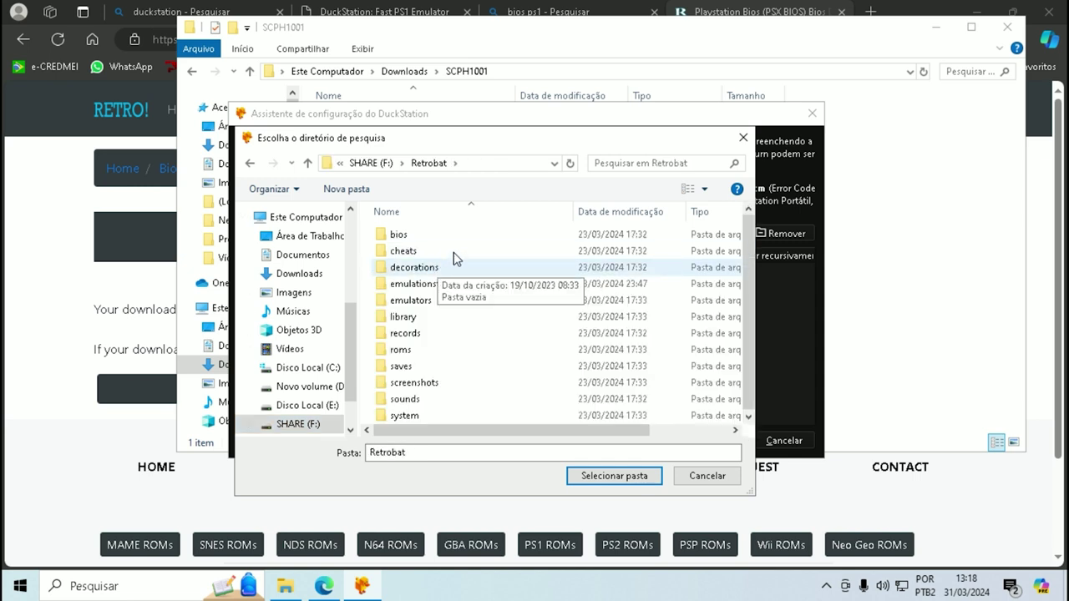
double_click(423, 351)
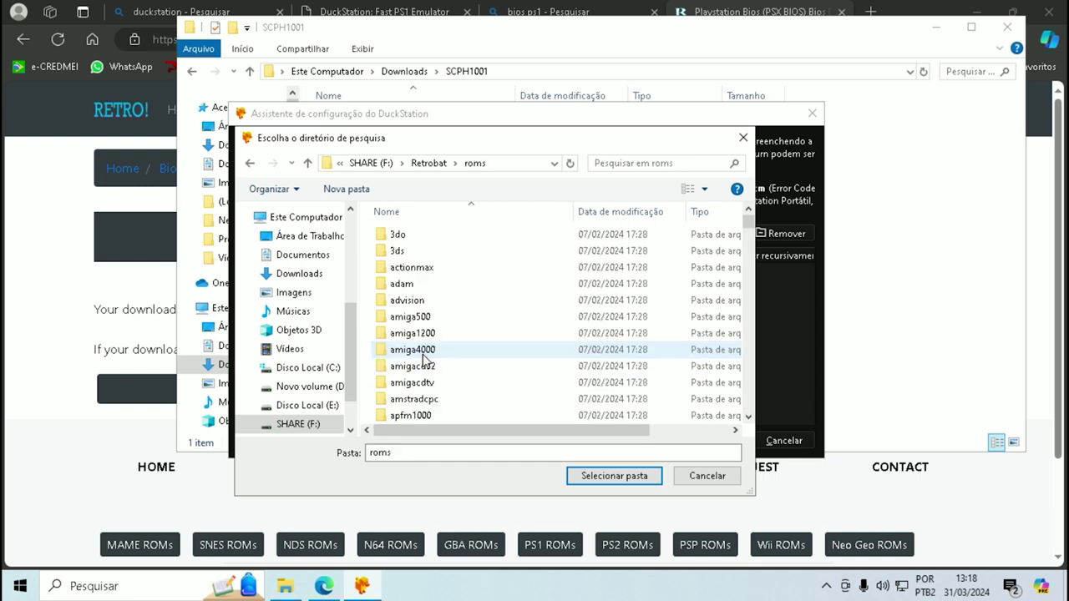
scroll(424, 359, "down", 20)
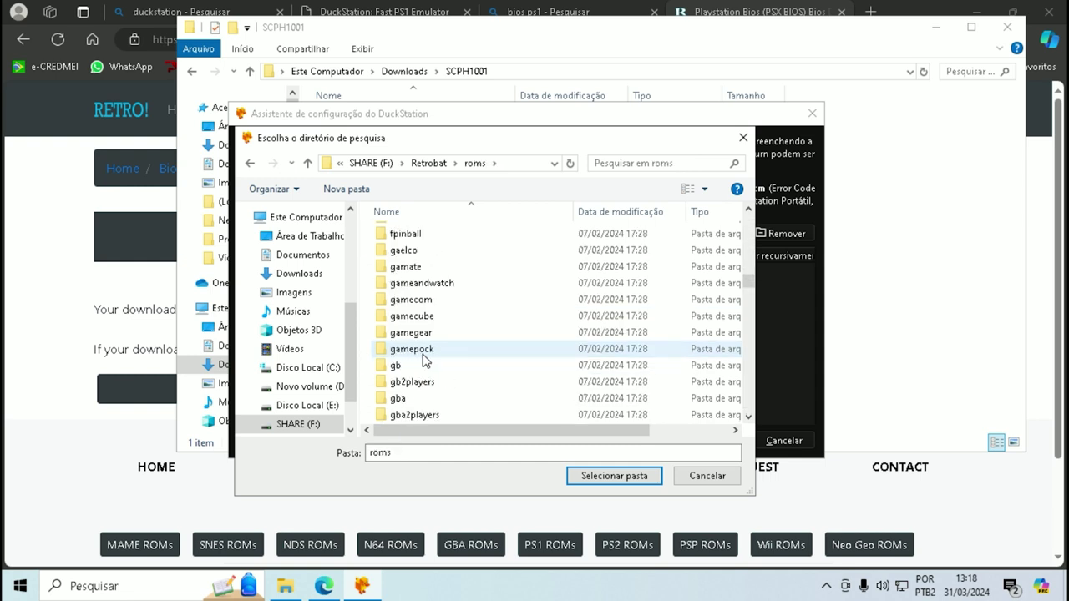
scroll(422, 359, "up", 3)
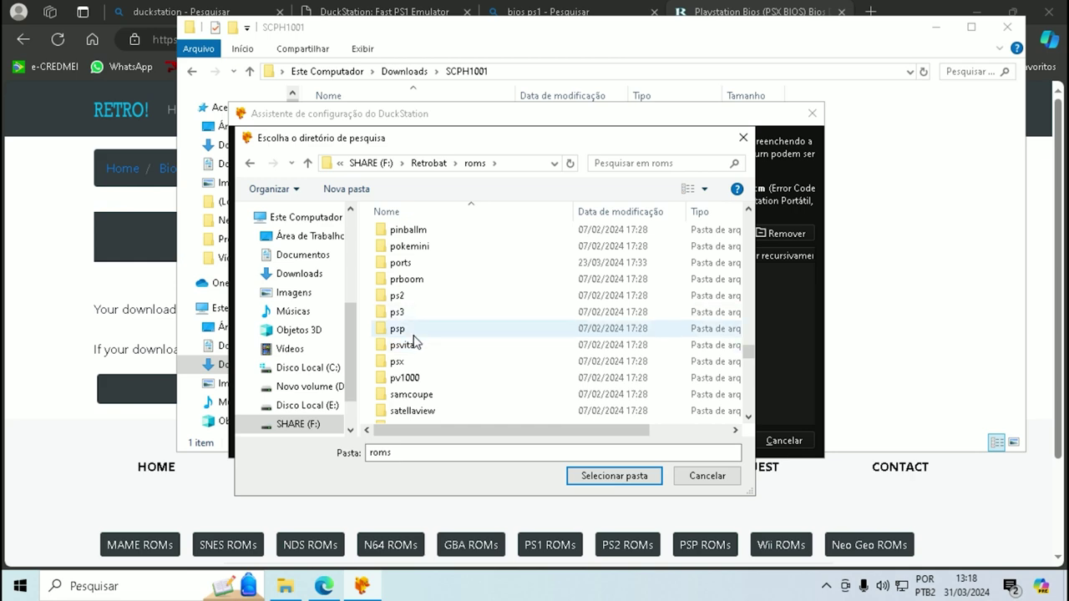
double_click(415, 370)
key("BackSpace")
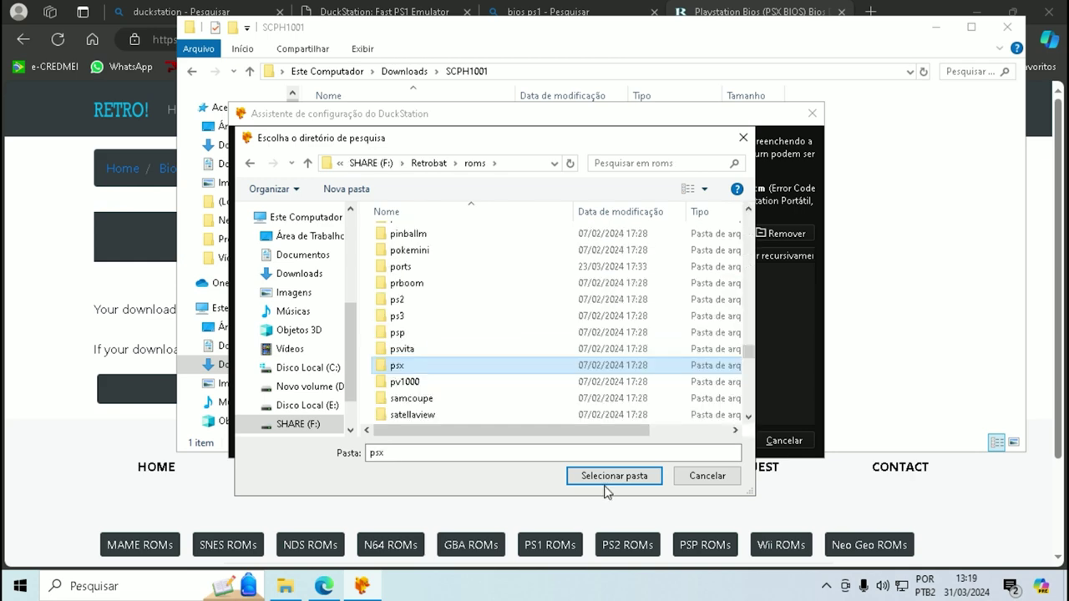
left_click(611, 478)
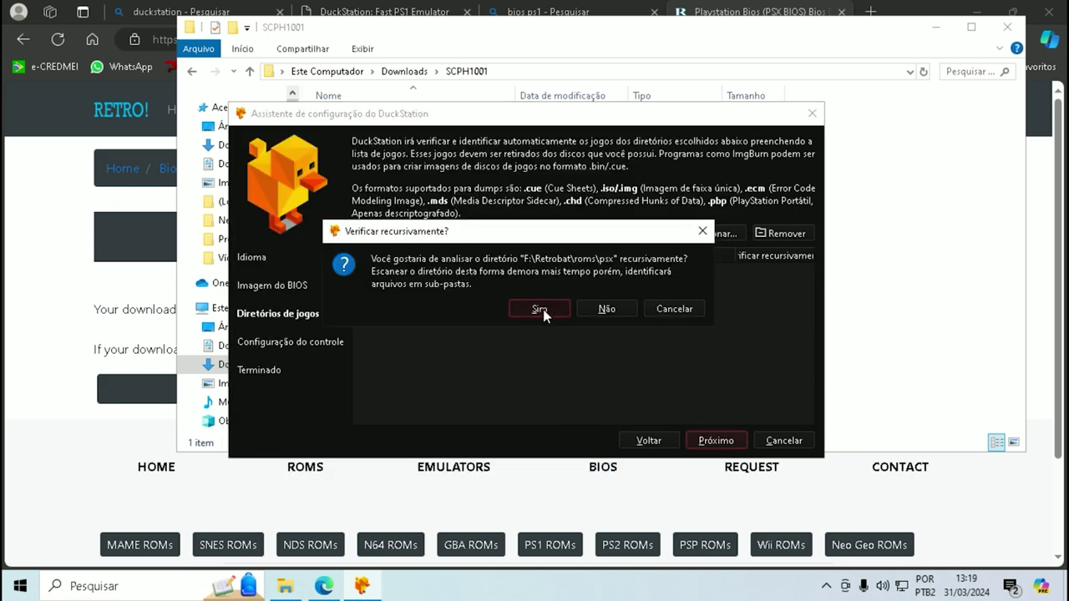
key("Return")
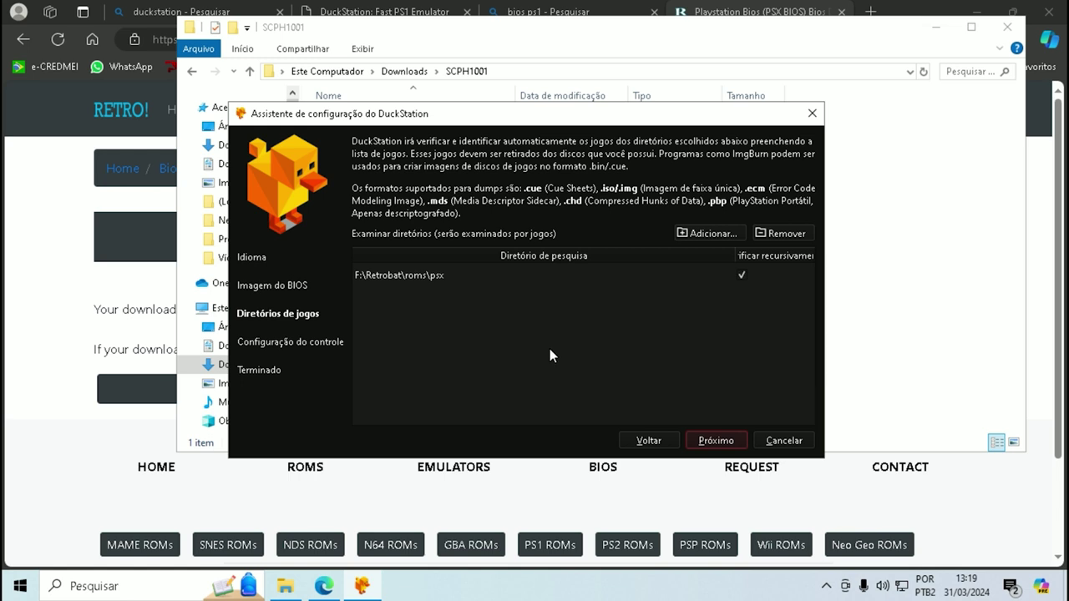
Proceed through the controller configuration page and finish the DuckStation setup wizard.
left_click(716, 441)
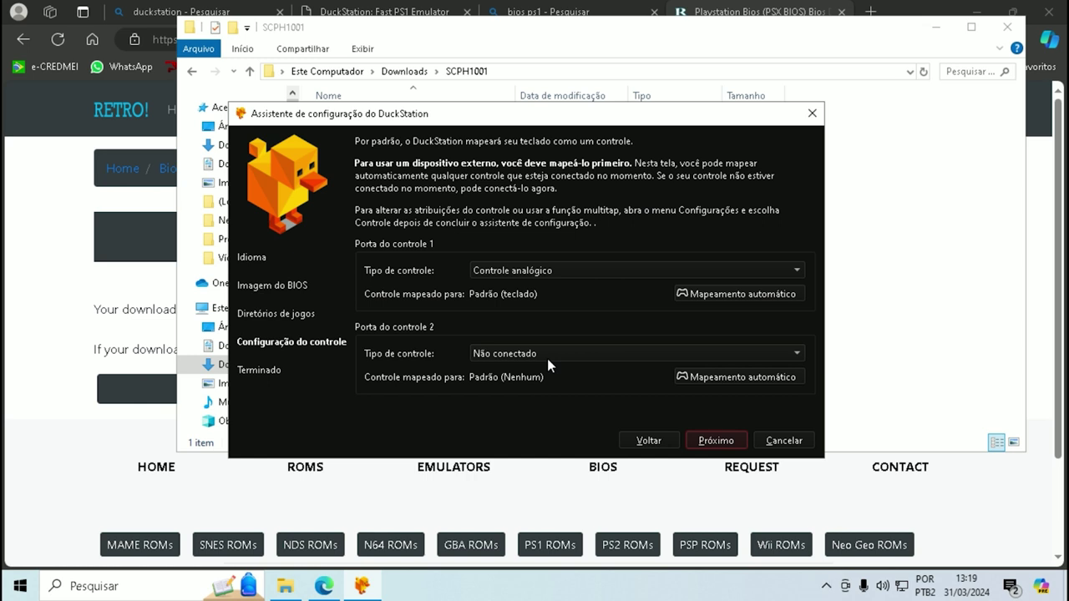
left_click(771, 274)
left_click(712, 441)
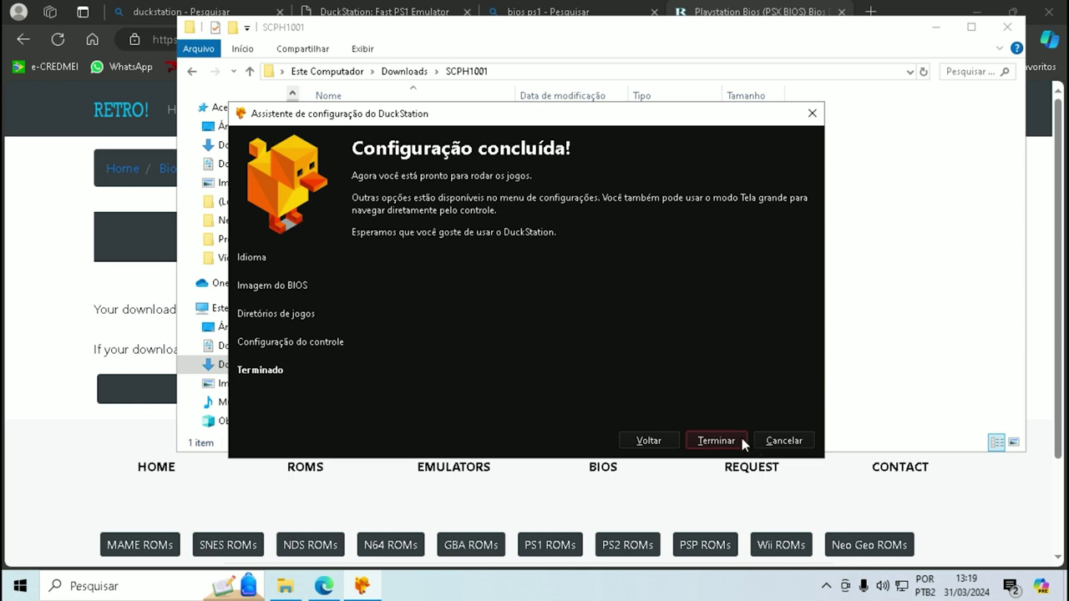
left_click(712, 440)
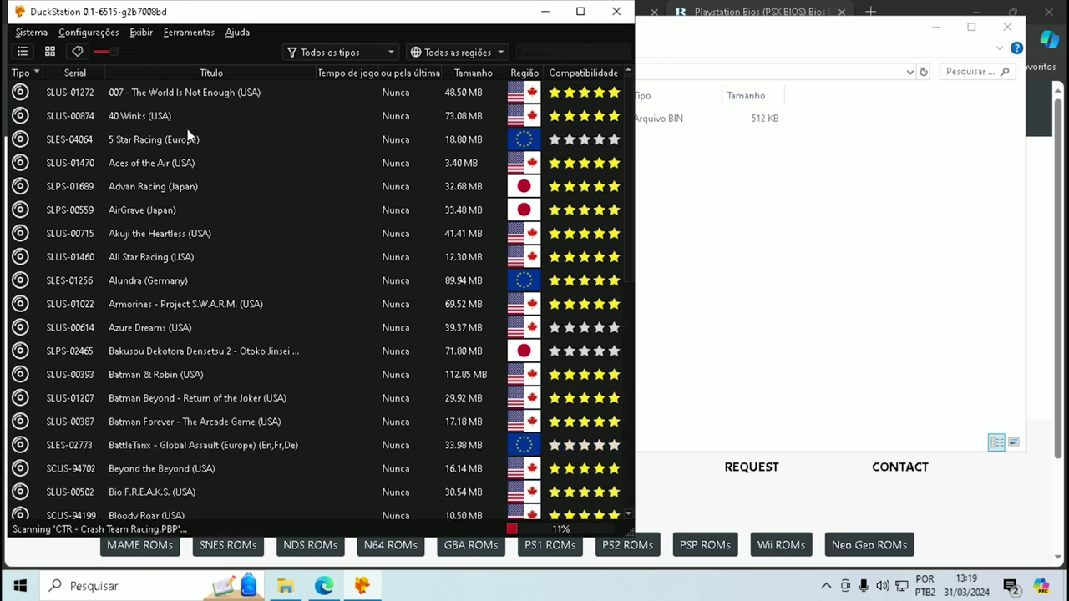
Maximize the emulator window and look through the titles in the scanned game list.
left_click(583, 13)
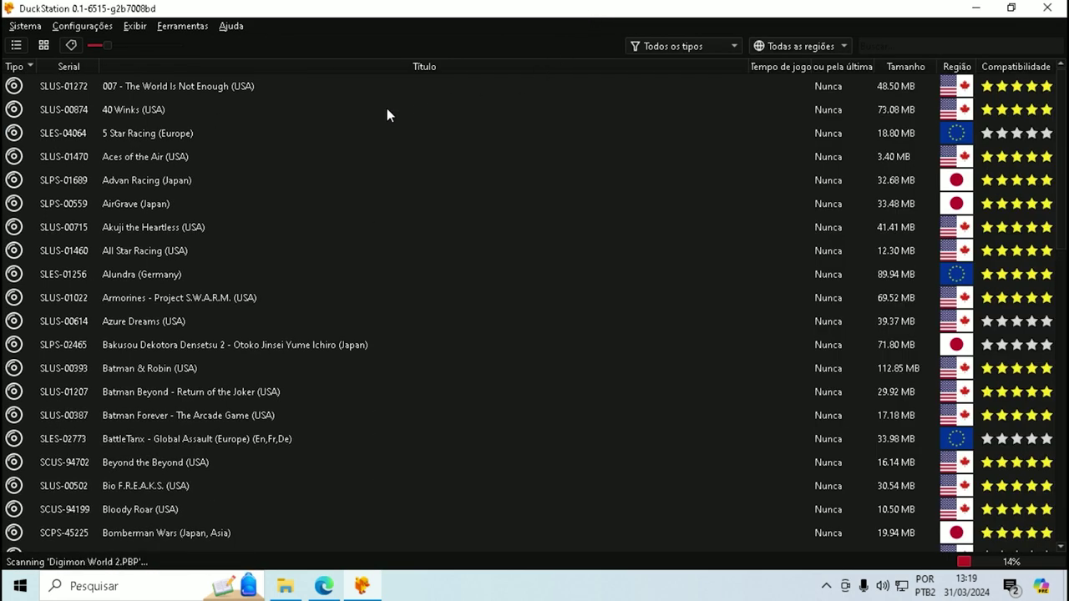
scroll(200, 230, "down", 1)
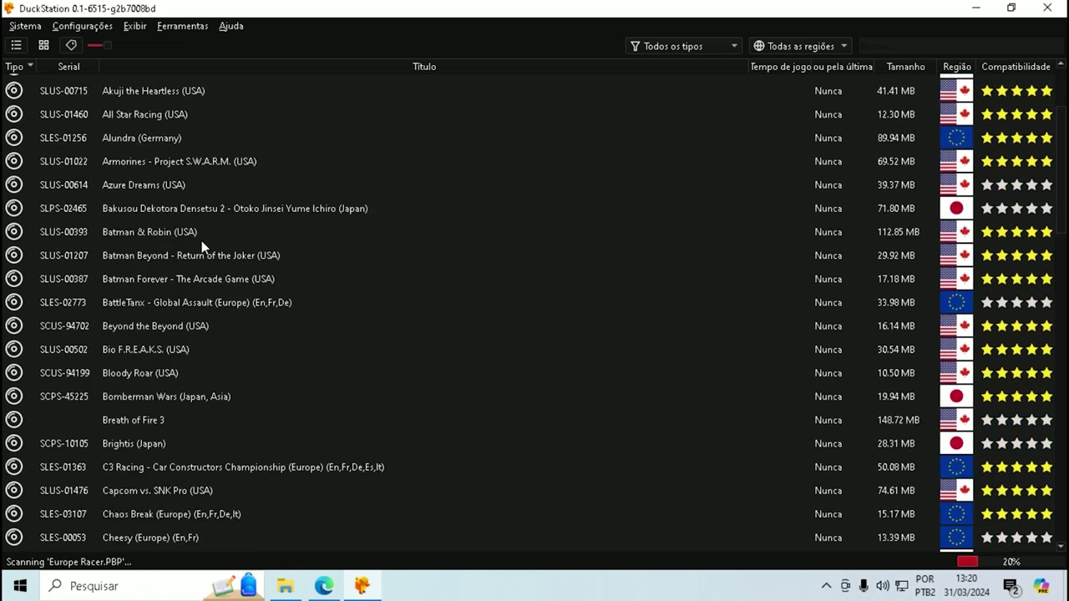
scroll(202, 241, "down", 3)
scroll(201, 244, "down", 8)
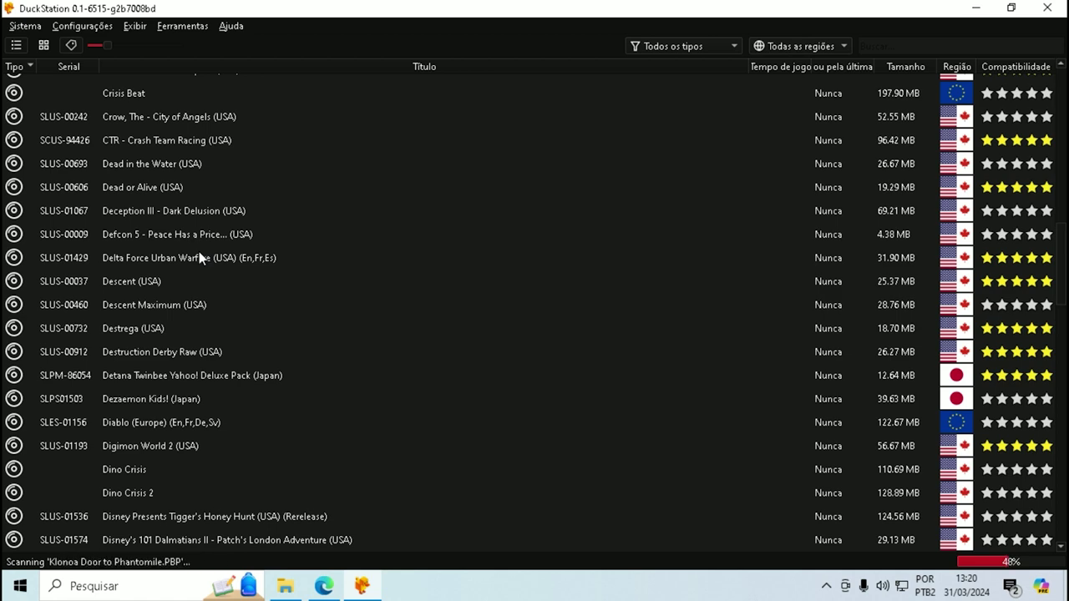
scroll(199, 254, "down", 4)
scroll(199, 260, "down", 4)
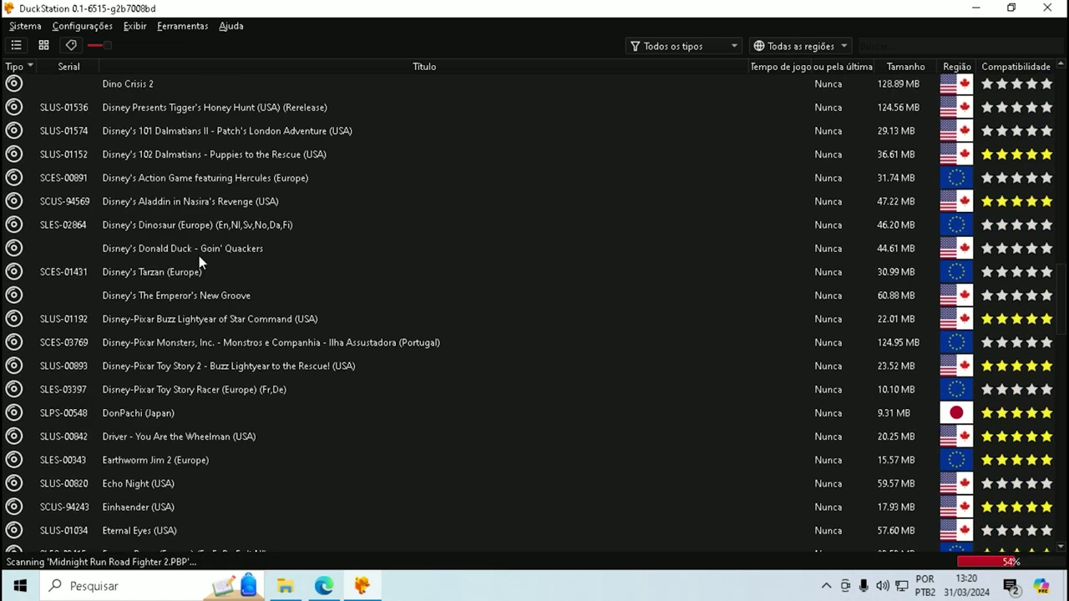
scroll(199, 265, "down", 5)
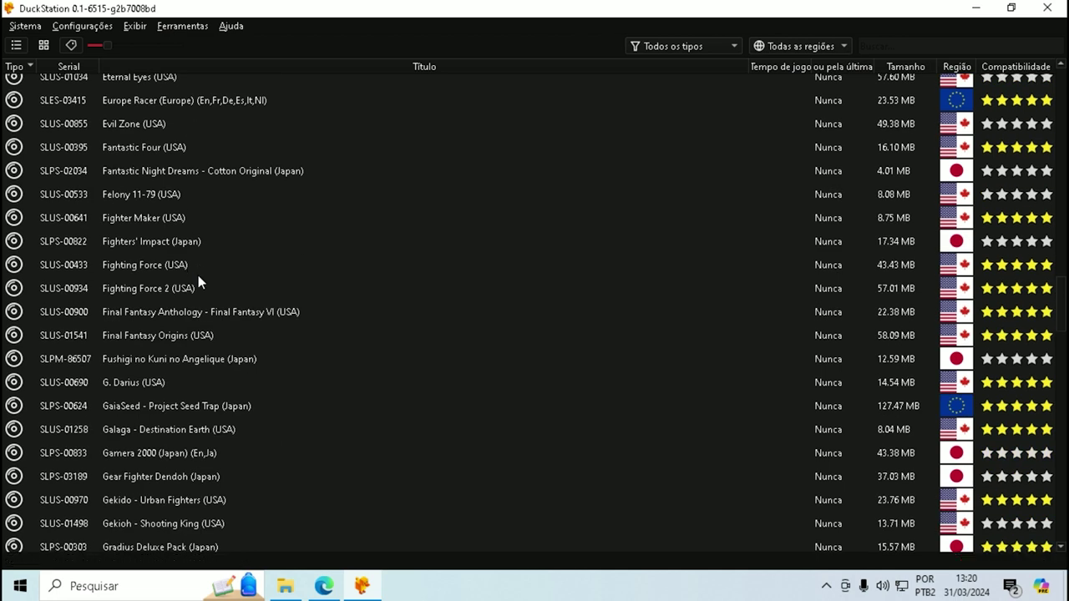
scroll(198, 275, "down", 1)
scroll(198, 280, "down", 7)
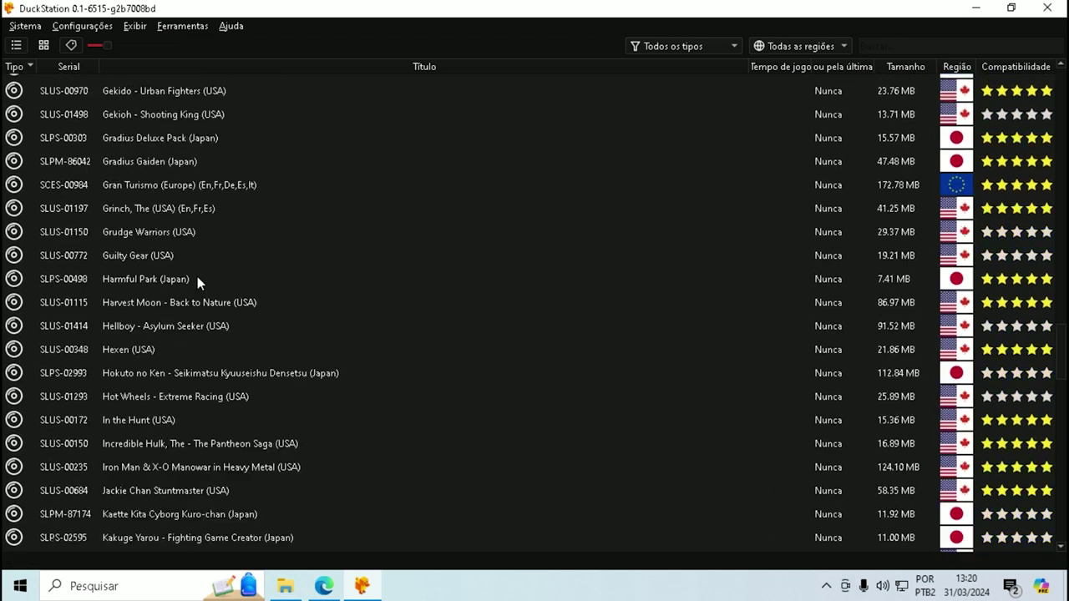
scroll(195, 279, "down", 9)
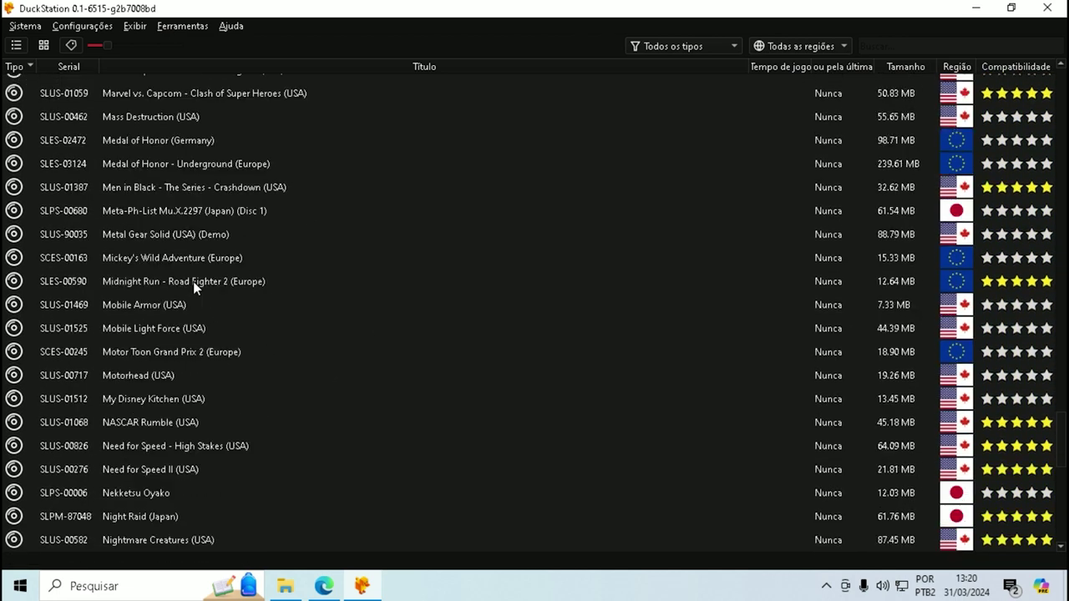
scroll(193, 281, "down", 1)
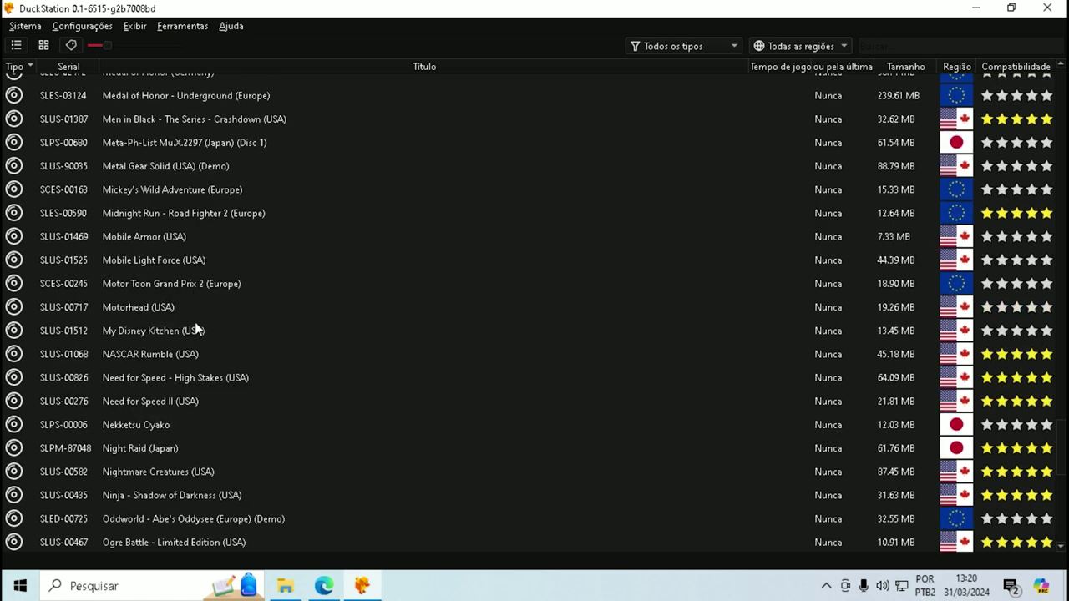
Find Need for Speed II (USA) in the game list and launch it.
left_click(178, 401)
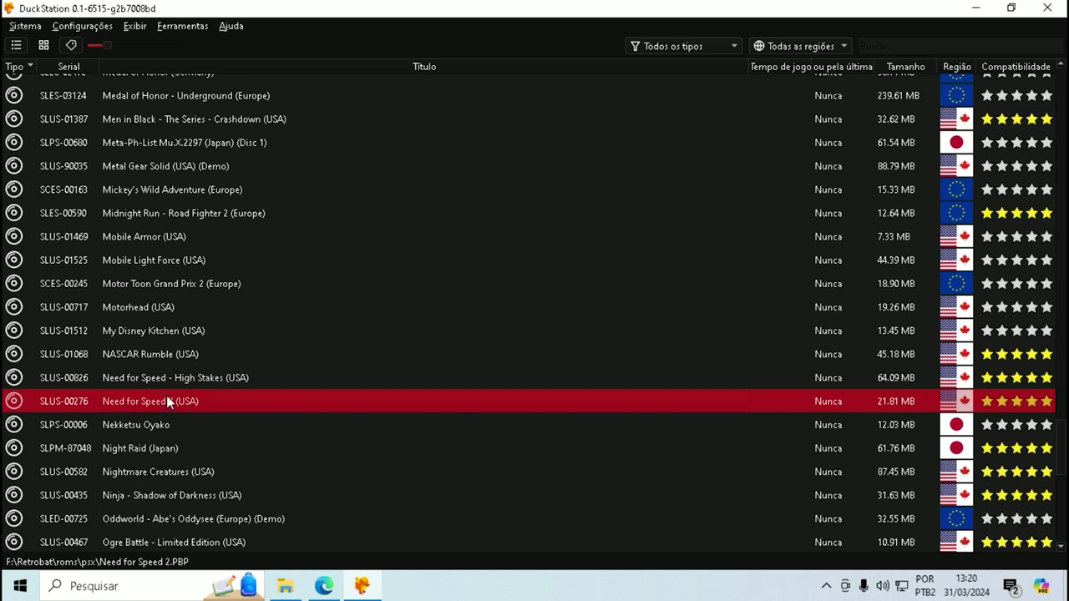
scroll(167, 400, "down", 7)
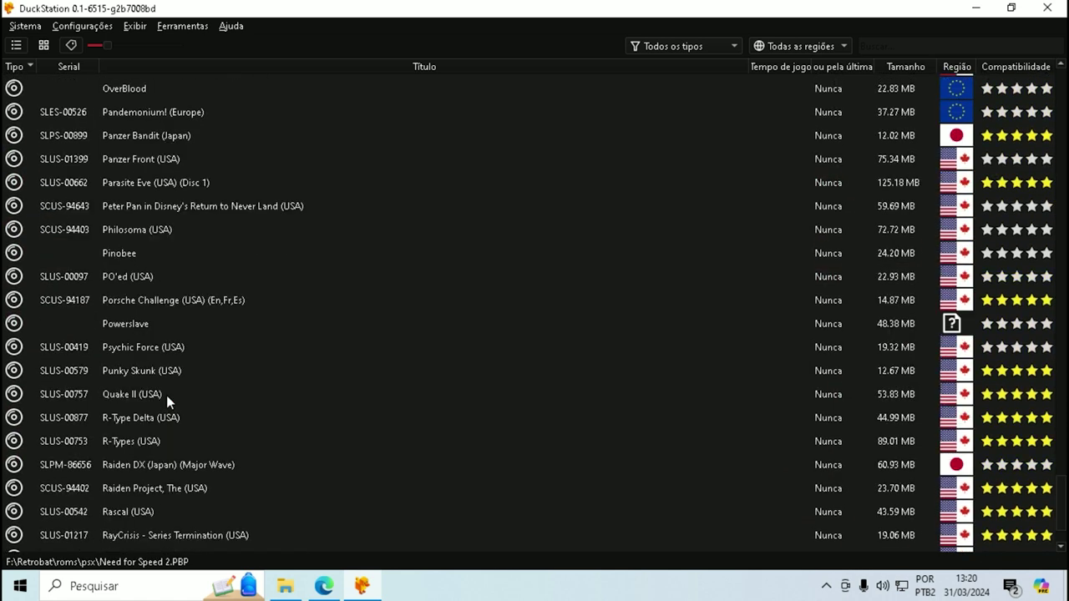
scroll(166, 395, "down", 1)
scroll(166, 395, "down", 1)
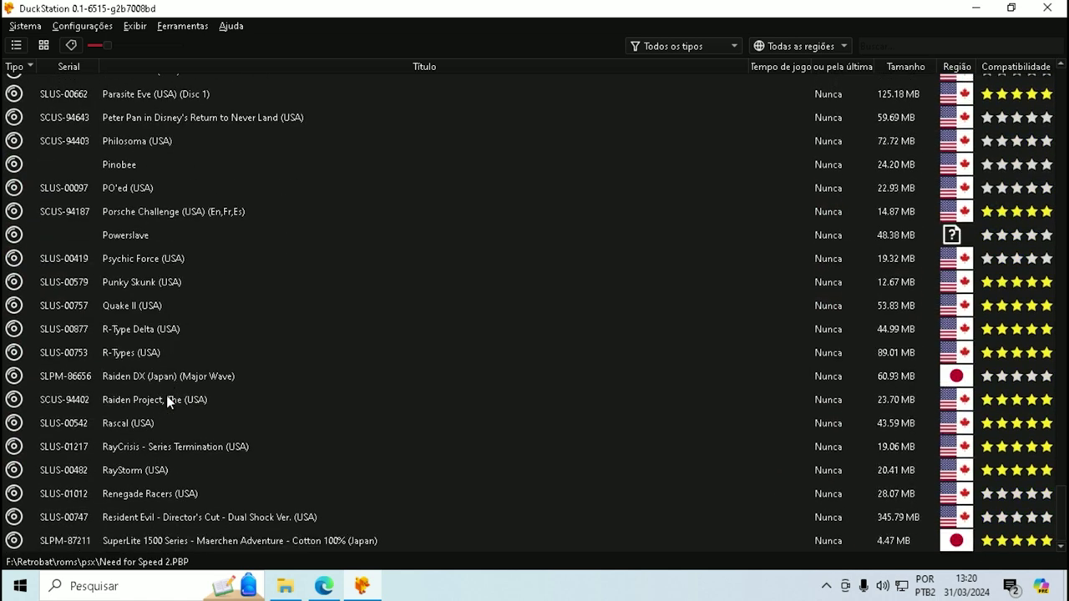
scroll(167, 395, "up", 7)
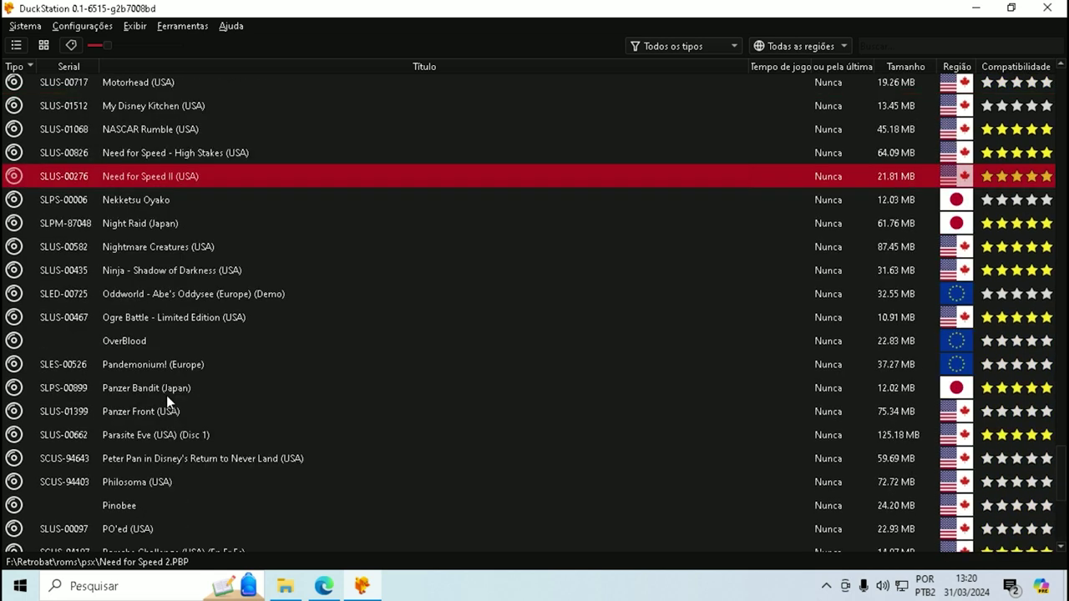
scroll(128, 378, "up", 1)
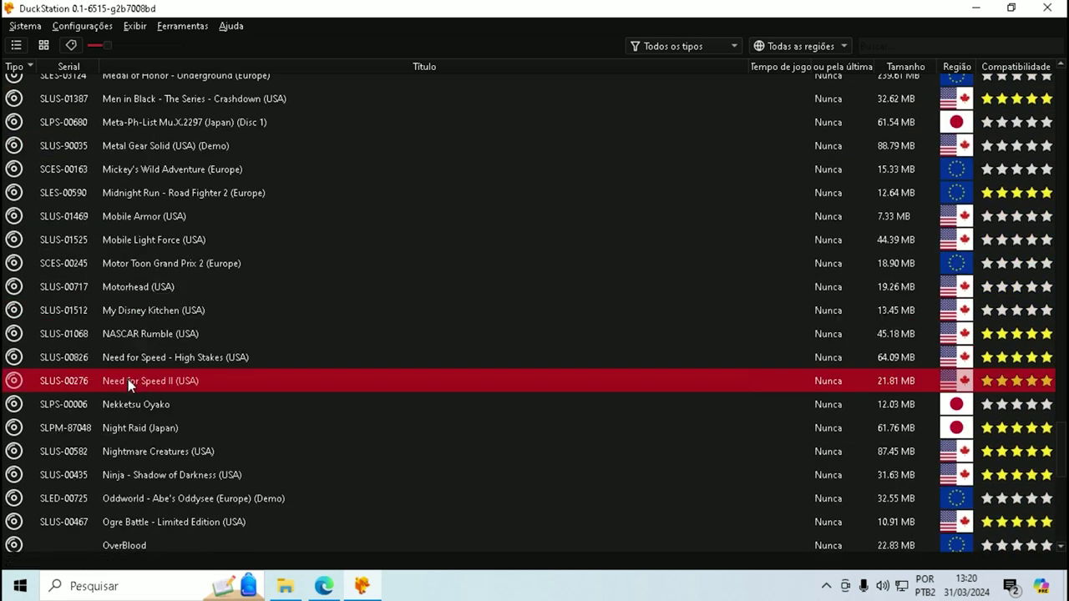
double_click(153, 383)
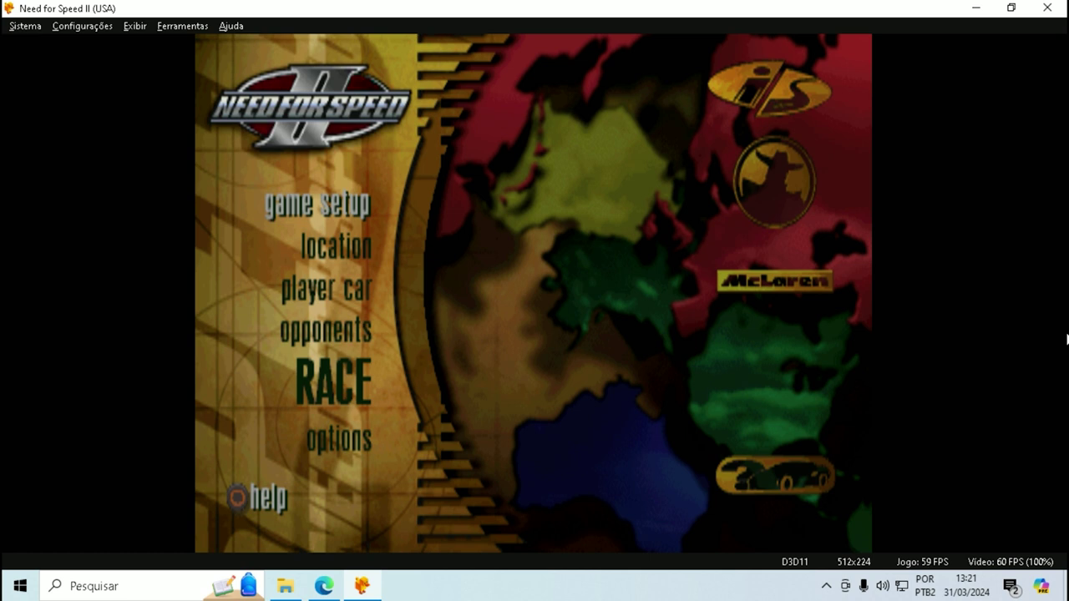
In the controller port 1 settings, bind the directional up, left, right and down inputs to the SDL-0 gamepad's D-pad.
left_click(92, 26)
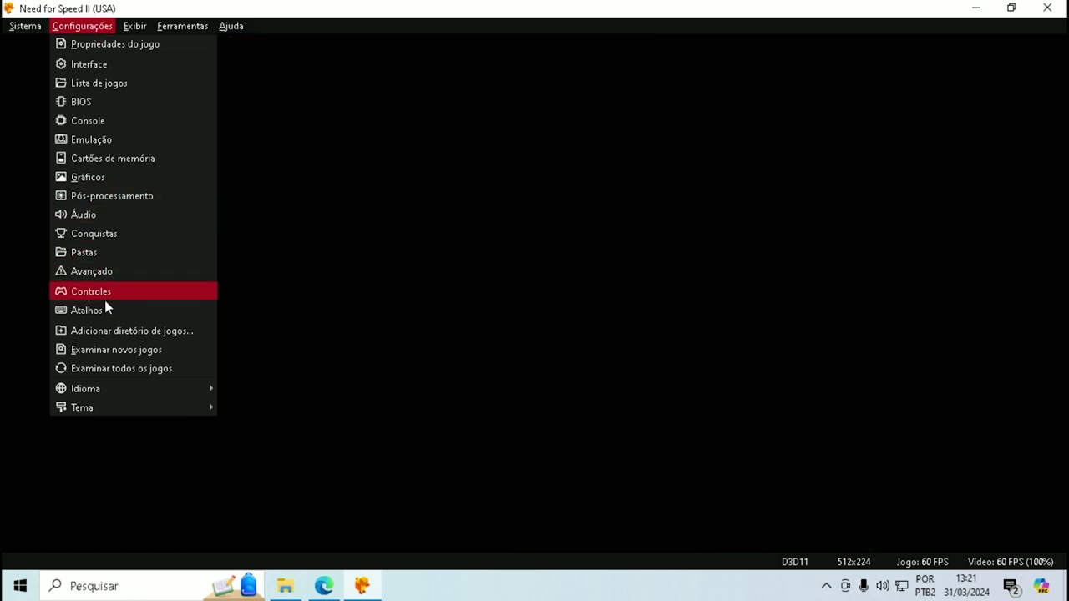
left_click(101, 291)
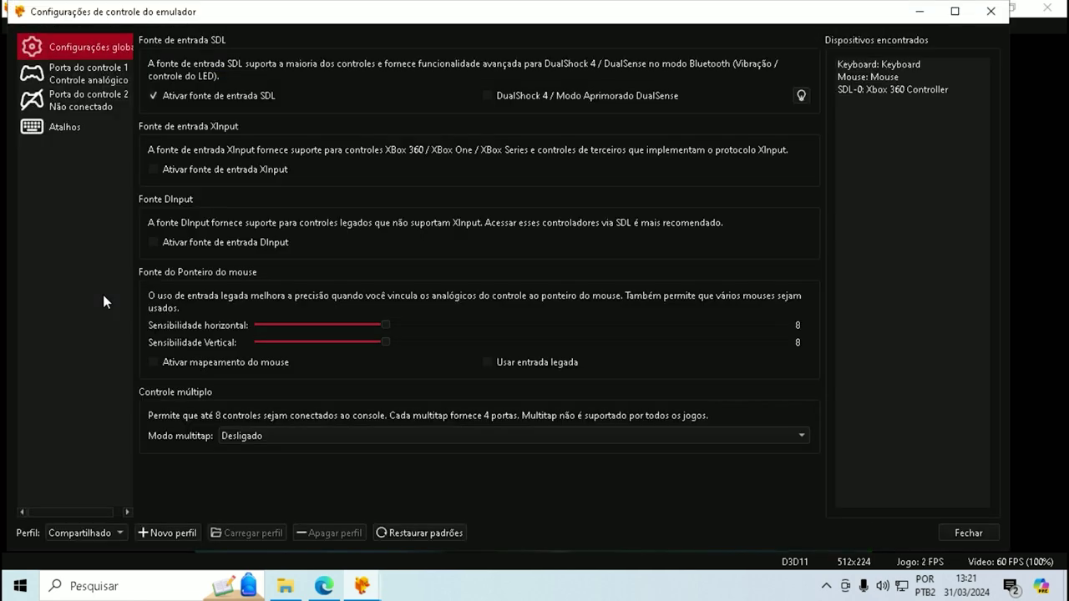
left_click(106, 70)
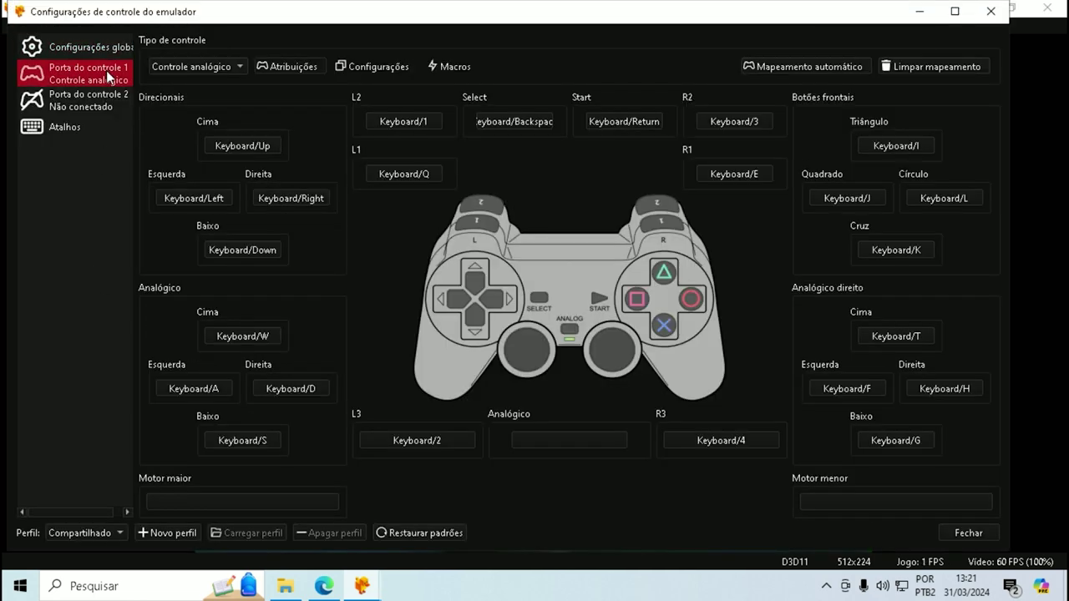
left_click(242, 145)
left_click(199, 202)
left_click(279, 194)
left_click(238, 253)
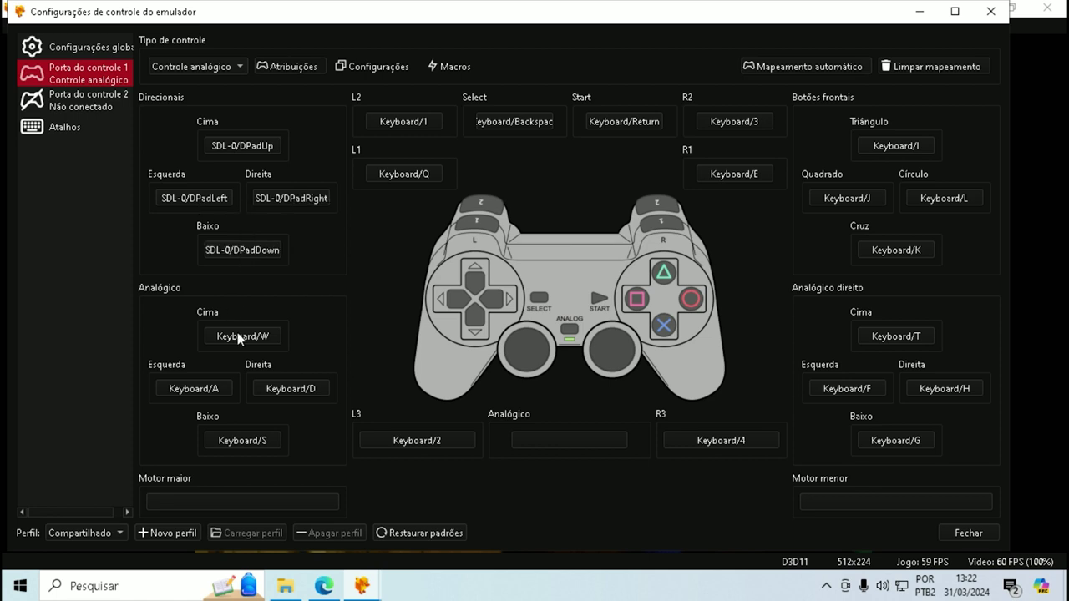
Bind the four left analog directions to the SDL-0 left stick: -LeftY, -LeftX, +LeftX and +LeftY.
left_click(237, 334)
left_click(207, 389)
left_click(294, 386)
left_click(241, 441)
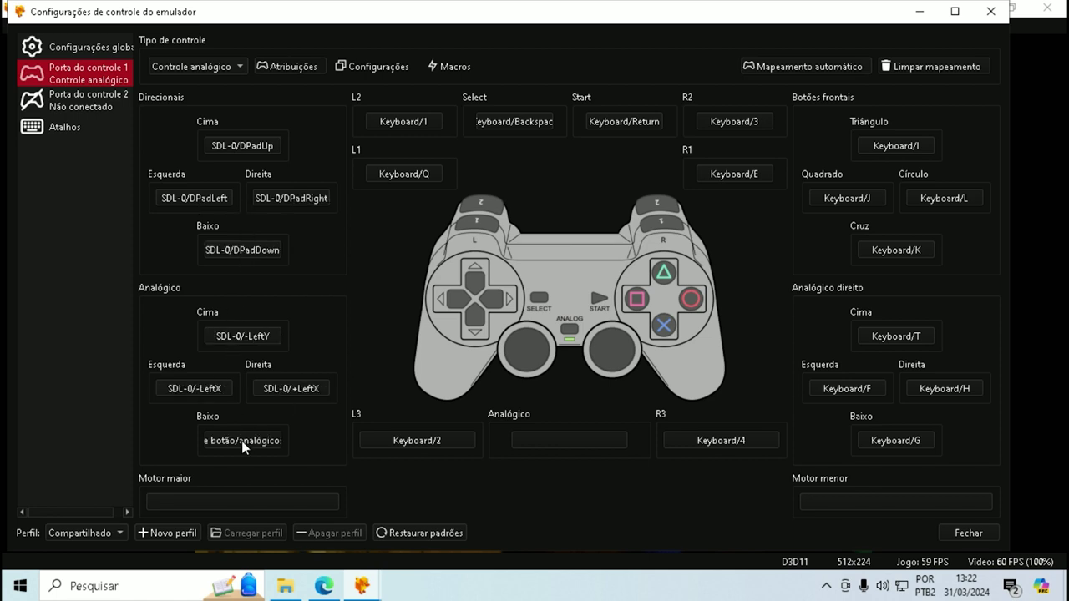
Bind L1 and R1 to the SDL-0 left and right shoulders, and L2 and R2 to its left and right triggers.
left_click(418, 178)
left_click(414, 122)
left_click(721, 175)
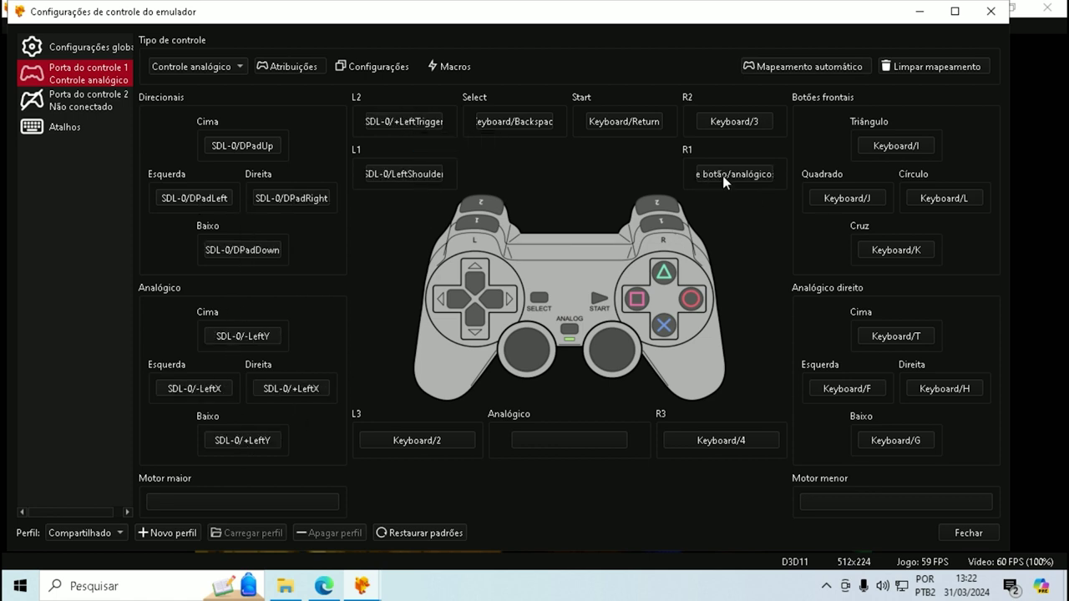
left_click(722, 122)
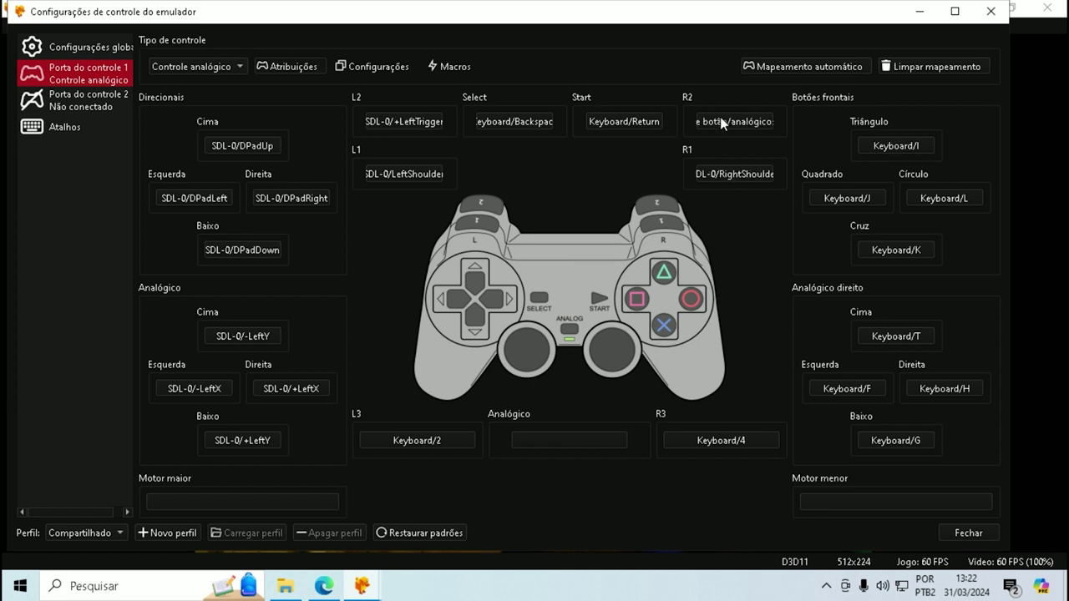
Bind Start to SDL-0/Start and Select to SDL-0/Back.
left_click(625, 119)
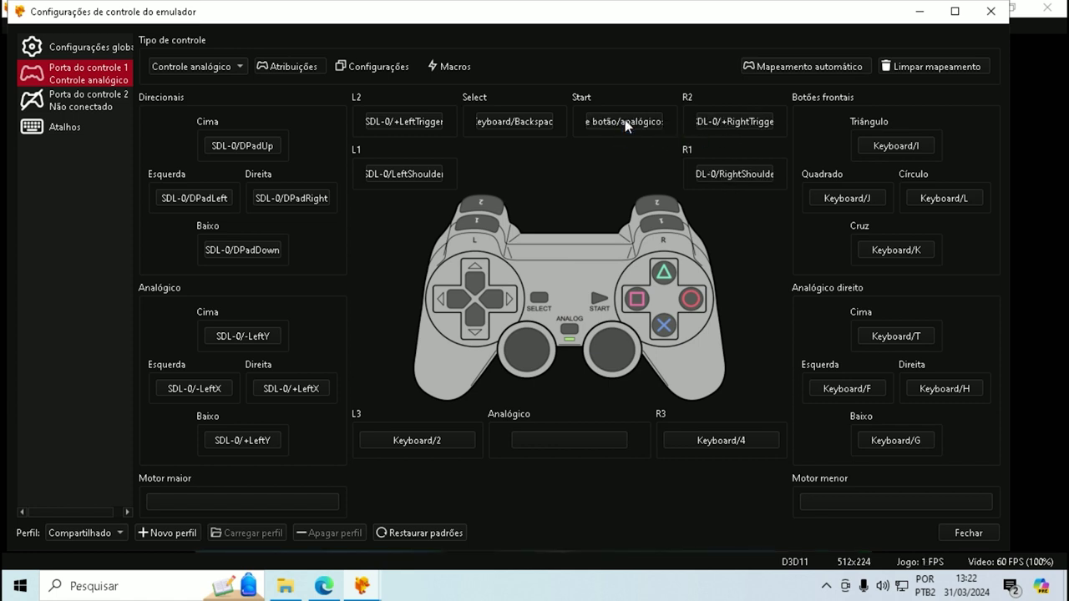
left_click(511, 117)
left_click(616, 123)
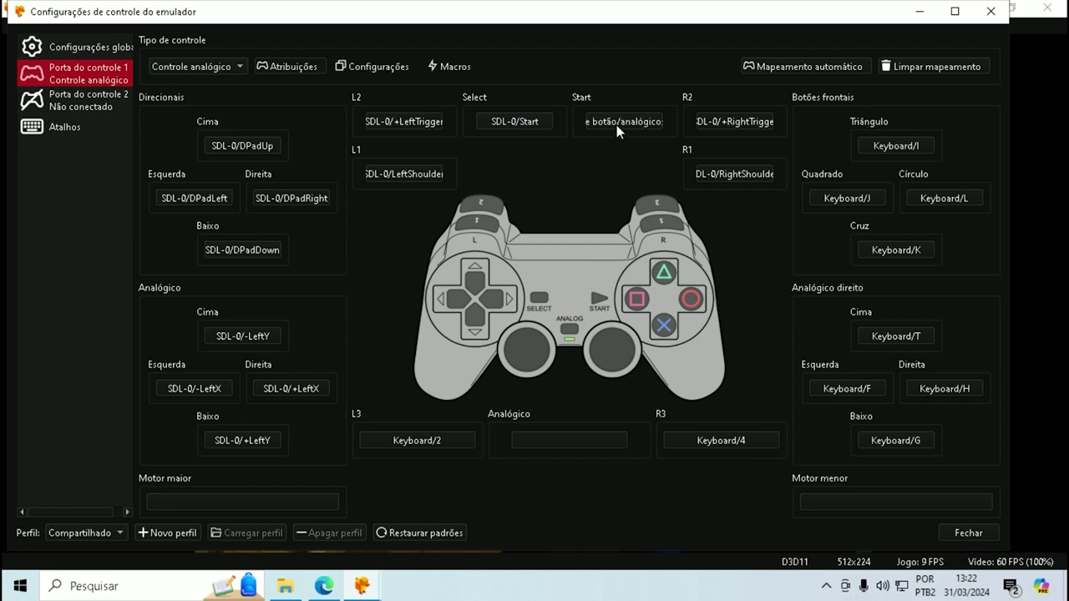
left_click(534, 122)
Bind the face buttons on SDL-0: triangle to Y, square to X, circle to B and cross to A.
left_click(923, 140)
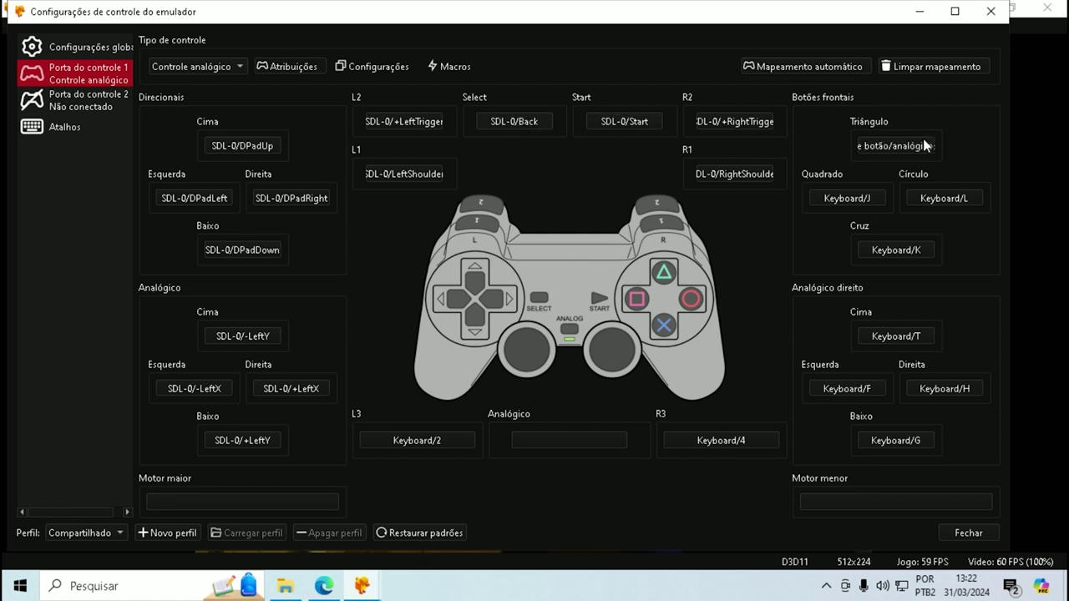
left_click(840, 188)
left_click(943, 198)
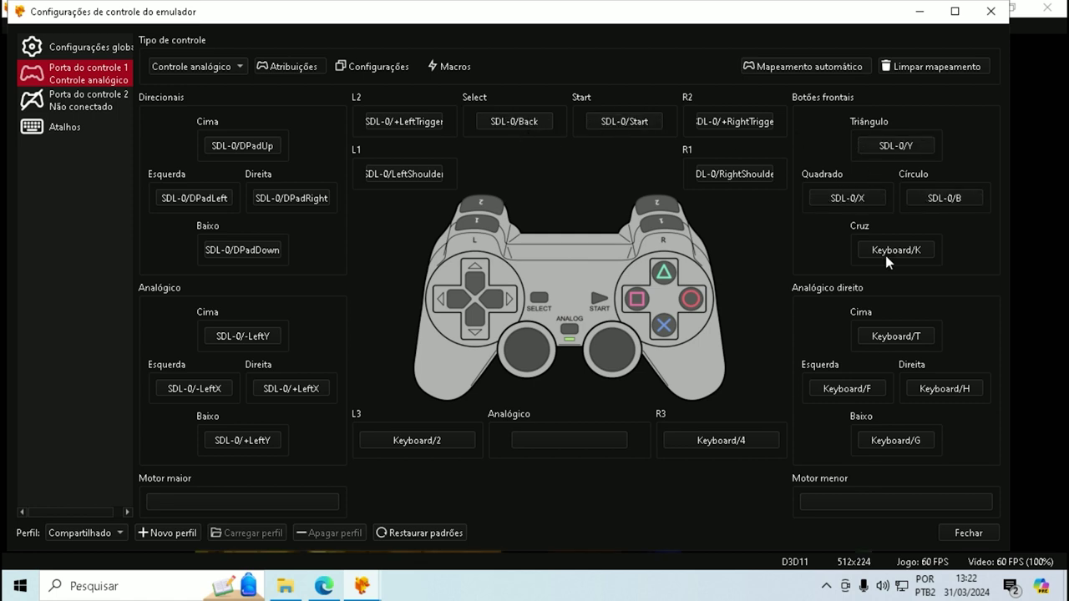
left_click(885, 255)
Bind the four right analog directions to the SDL-0 right stick: -RightY, +RightY, -RightX and +RightX.
left_click(885, 336)
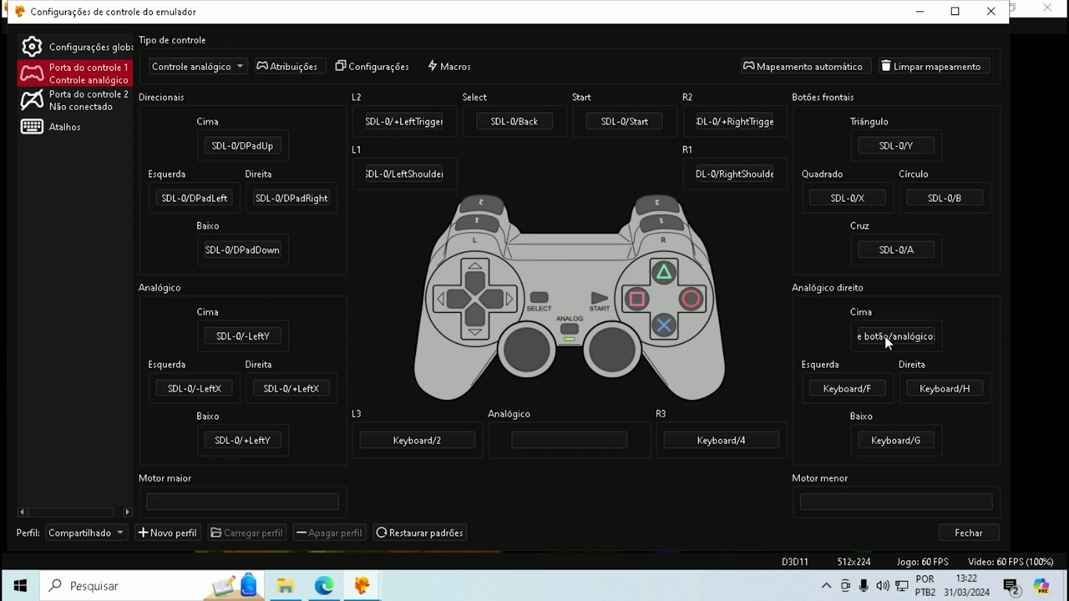
left_click(897, 440)
left_click(847, 388)
left_click(952, 386)
Bind R3 to SDL-0/RightStick and L3 to SDL-0/LeftStick, and close the controller settings.
left_click(746, 438)
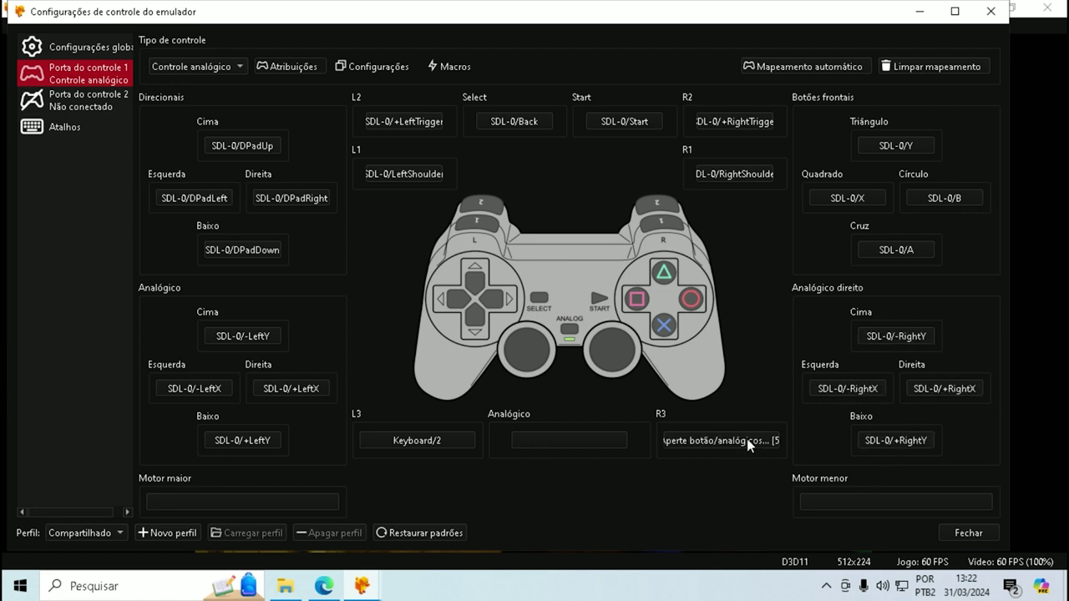
left_click(410, 436)
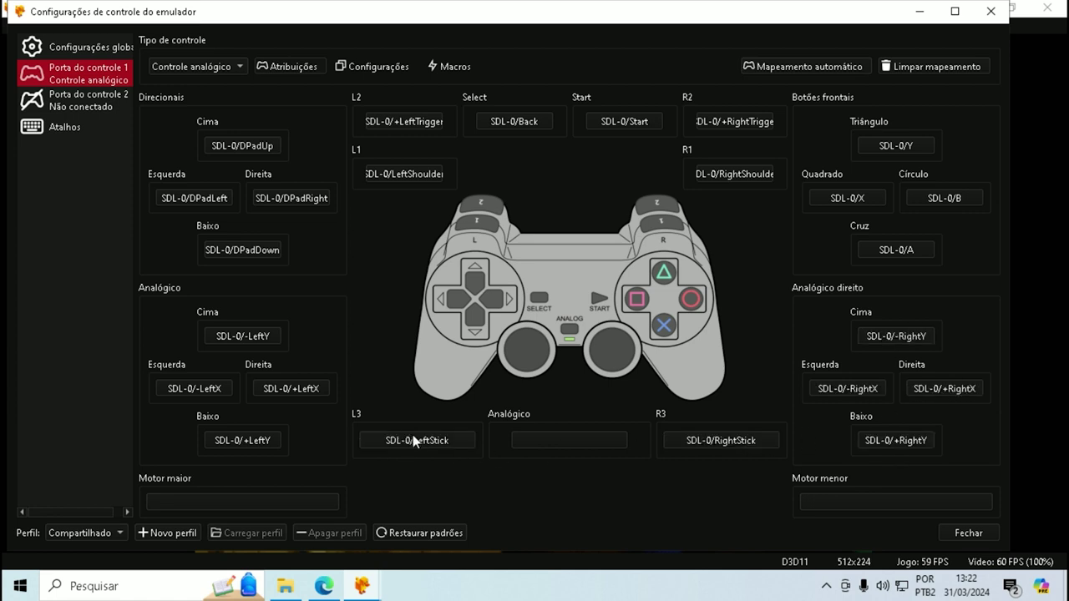
left_click(968, 534)
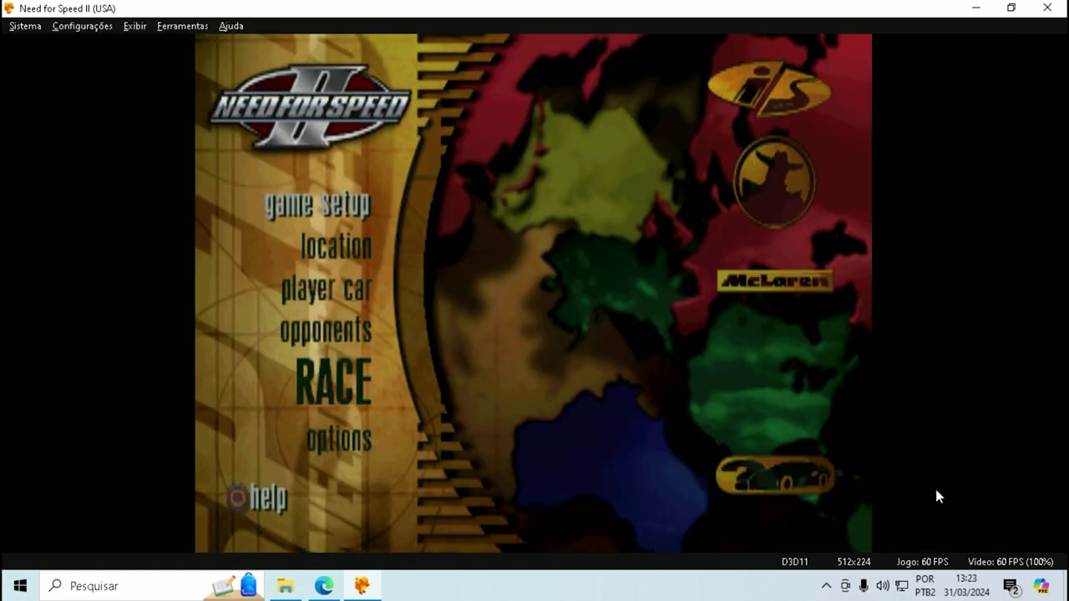